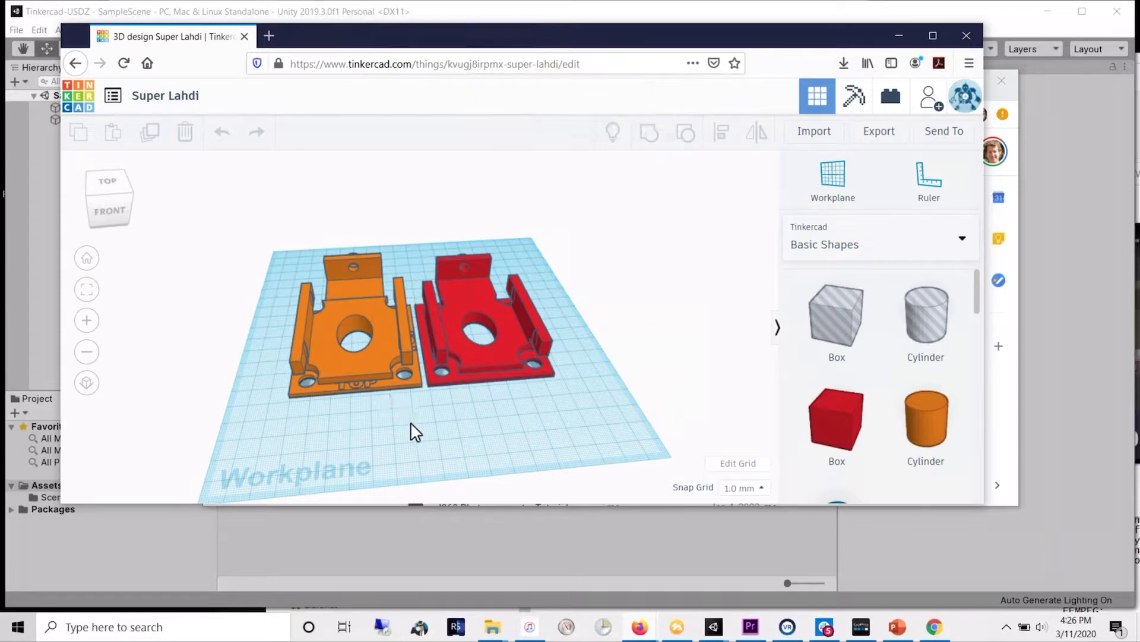
Export only the red bracket as an OBJ download and save Super Lahdi.zip
right_click_drag(372, 423, 347, 451)
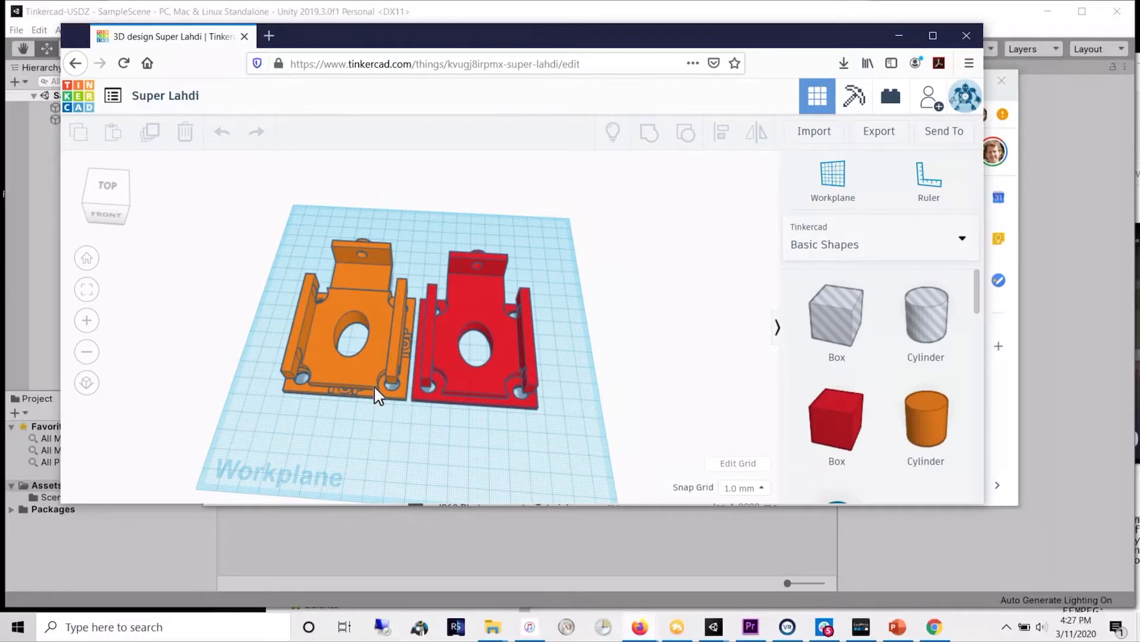
left_click(444, 337)
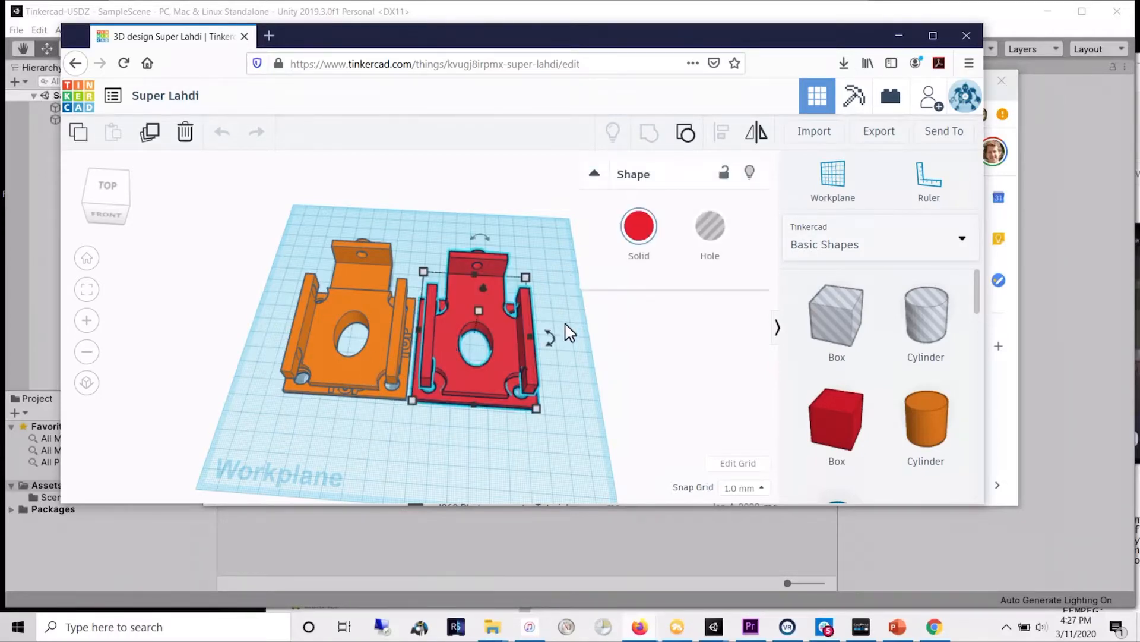
right_click_drag(519, 461, 529, 410)
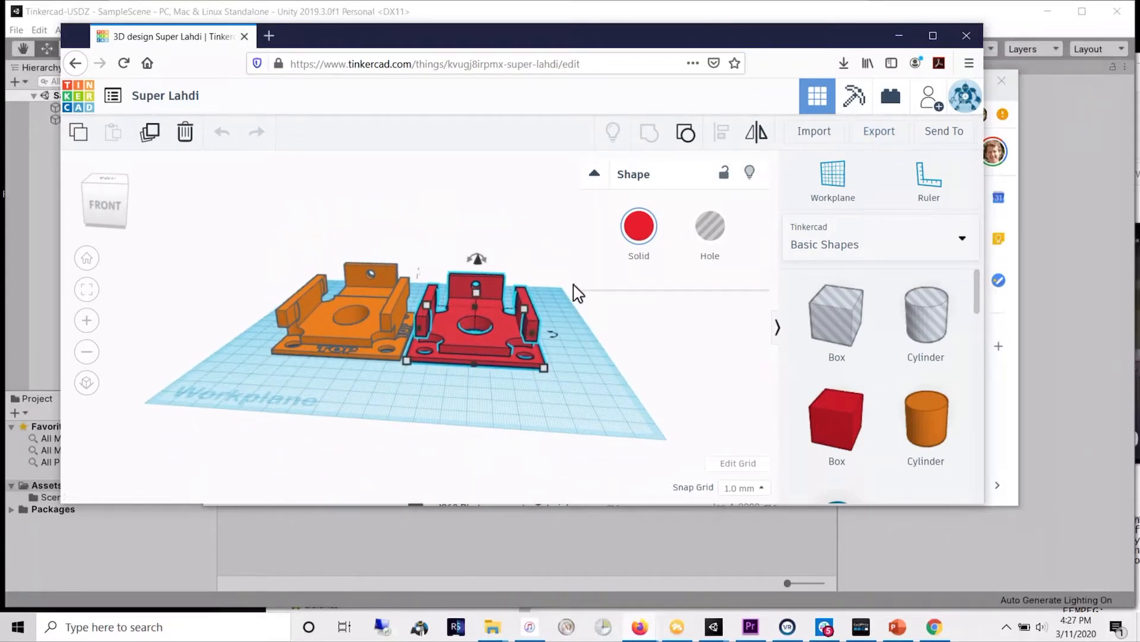
left_click(882, 136)
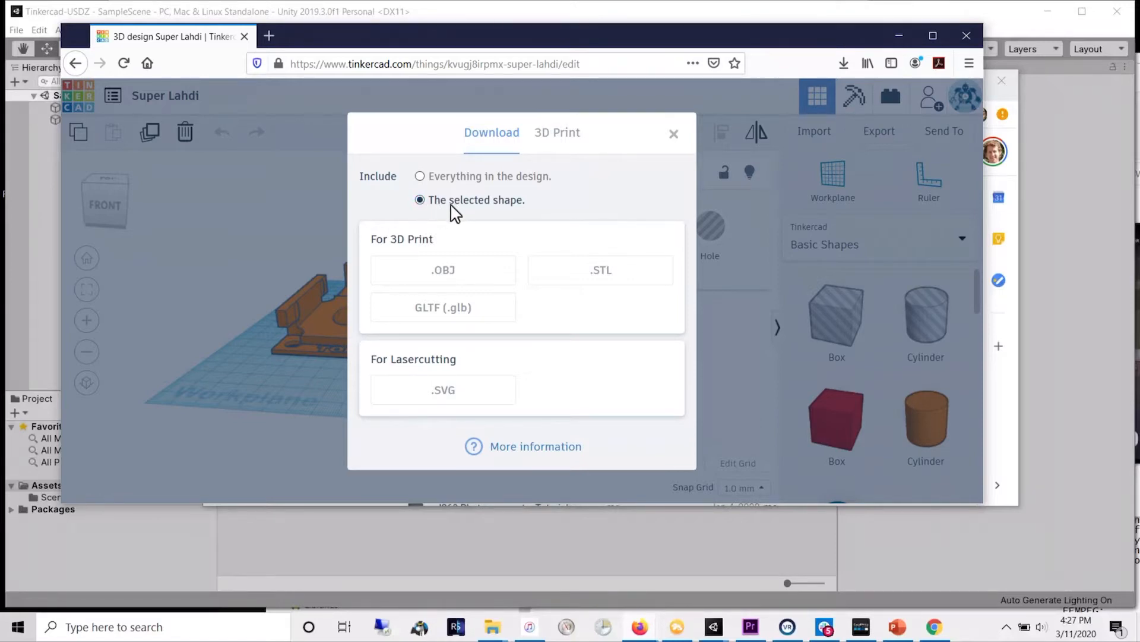
left_click(421, 177)
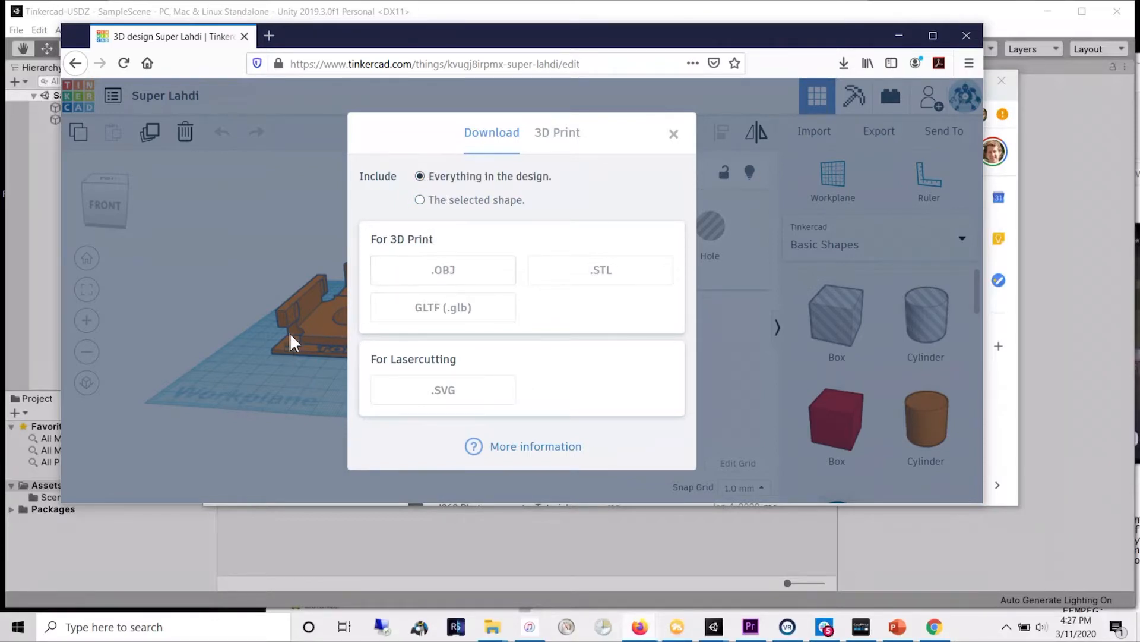
left_click(420, 200)
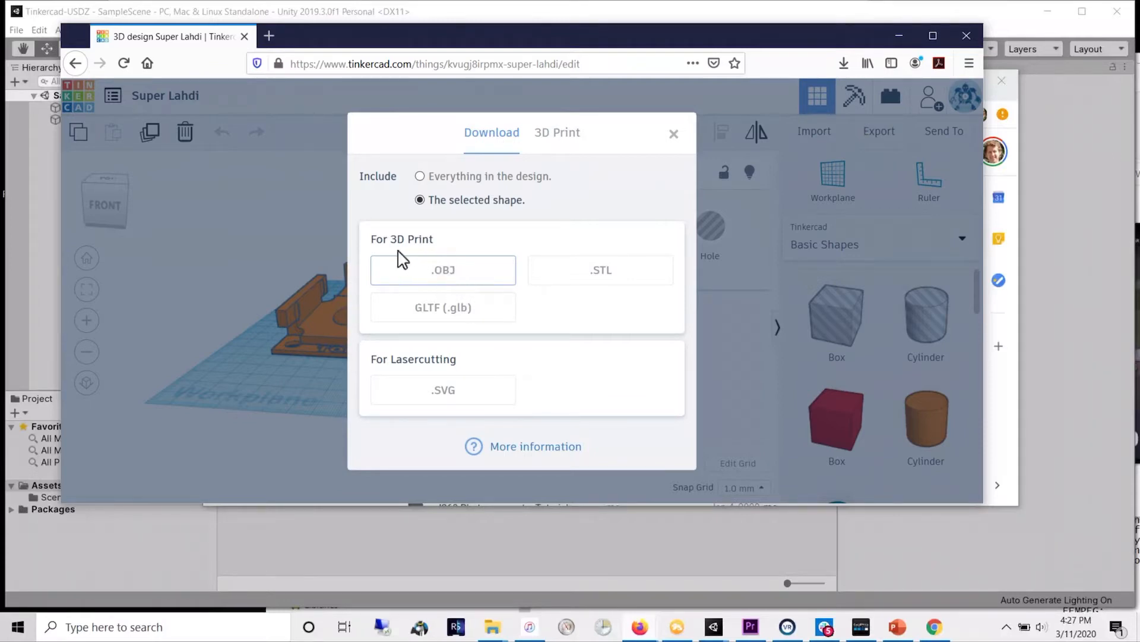
left_click(454, 272)
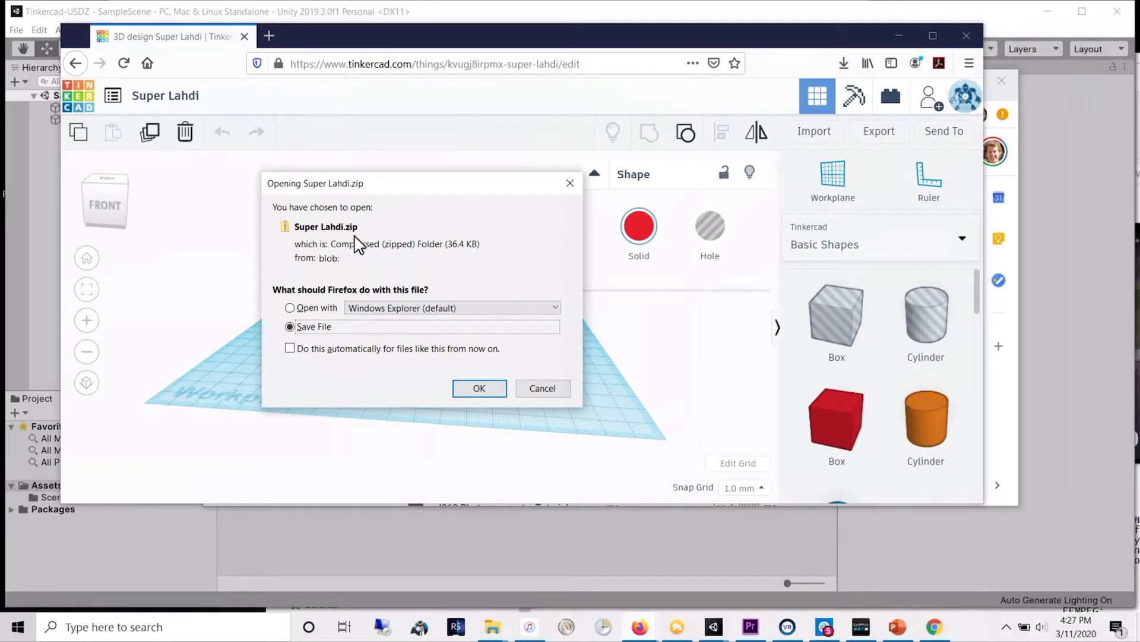
left_click(478, 389)
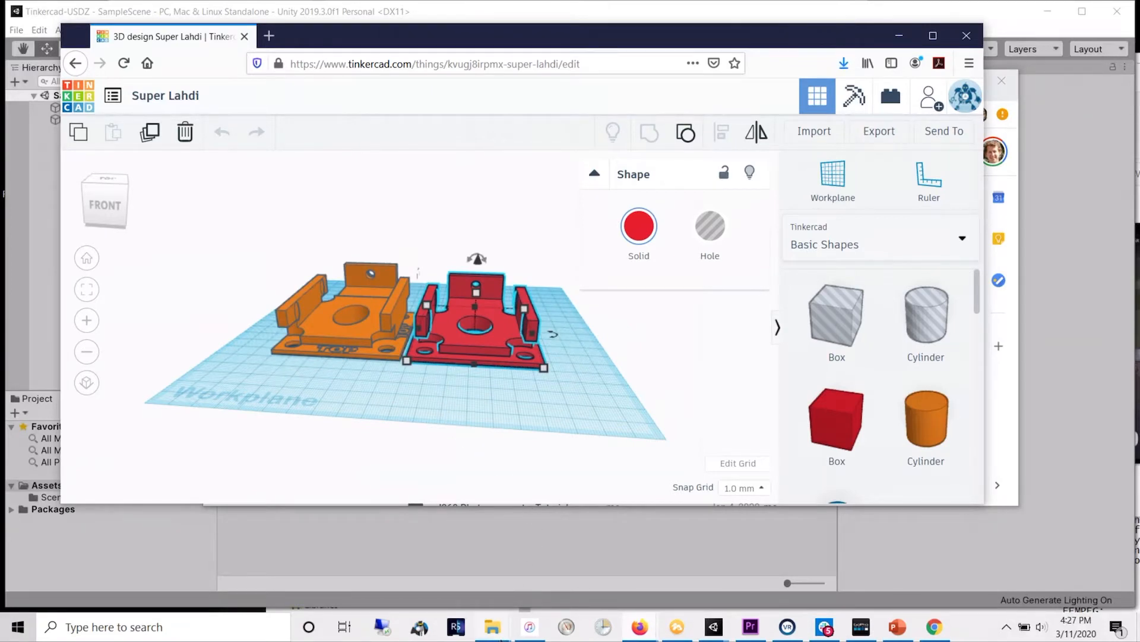
In the Downloads folder in File Explorer, extract all files from Super Lahdi.zip into a Super Lahdi folder
mouse_move(493, 632)
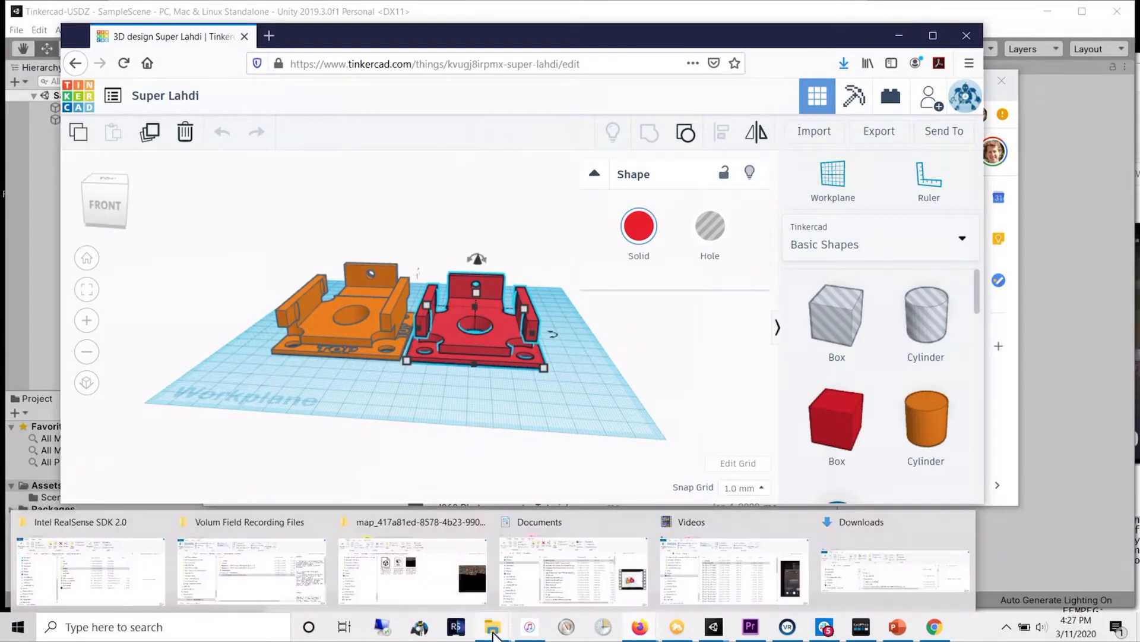
left_click(851, 571)
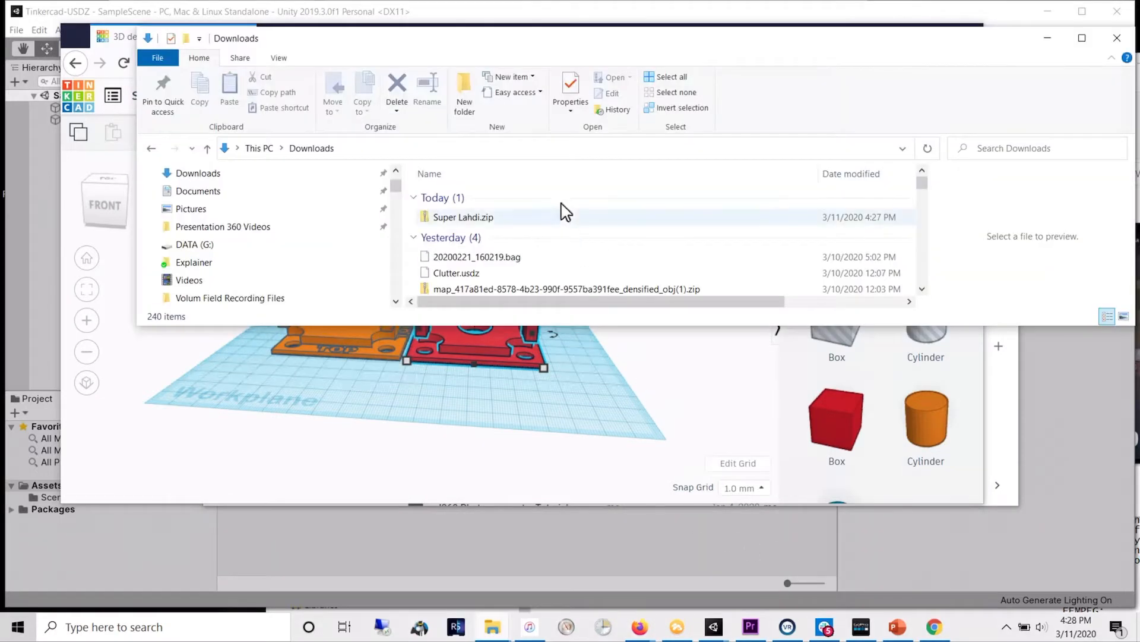
left_click(467, 220)
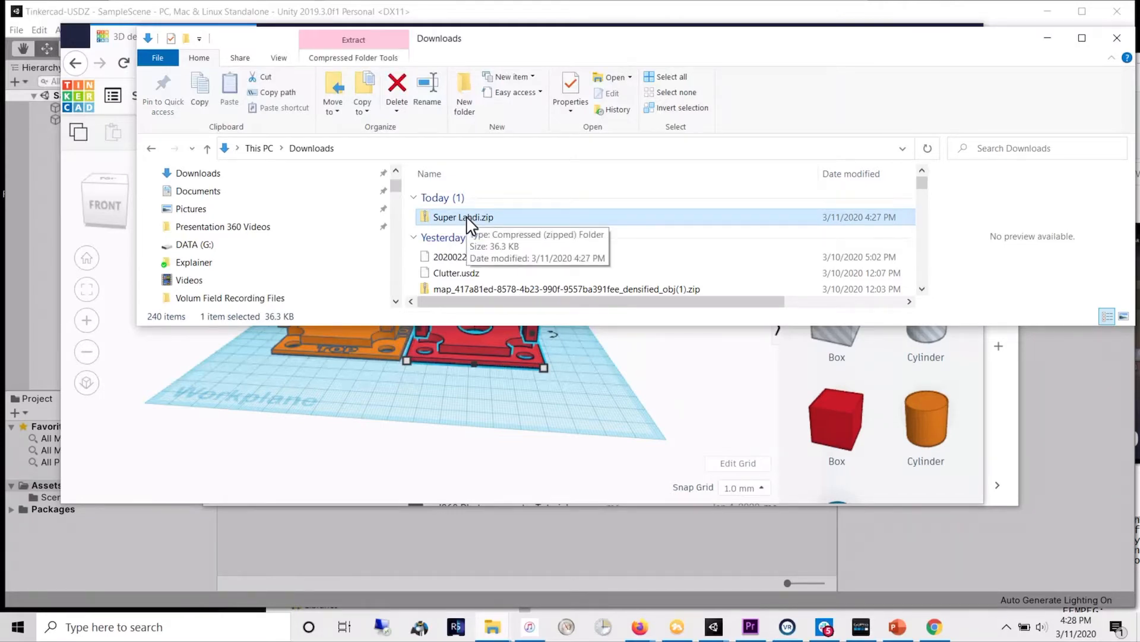
right_click(468, 219)
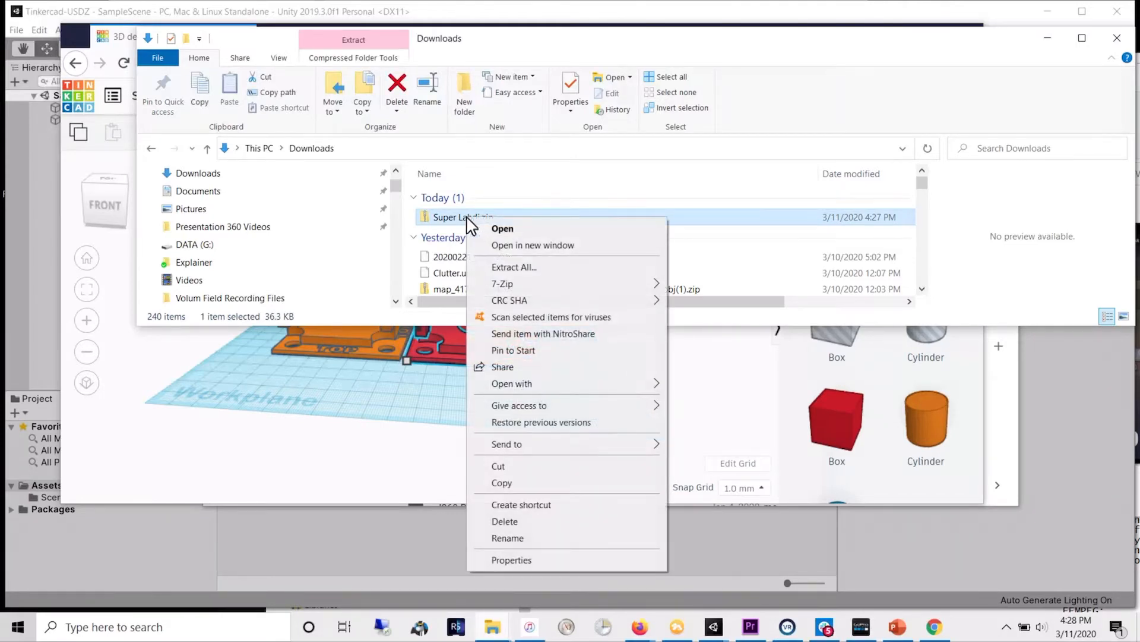
left_click(492, 268)
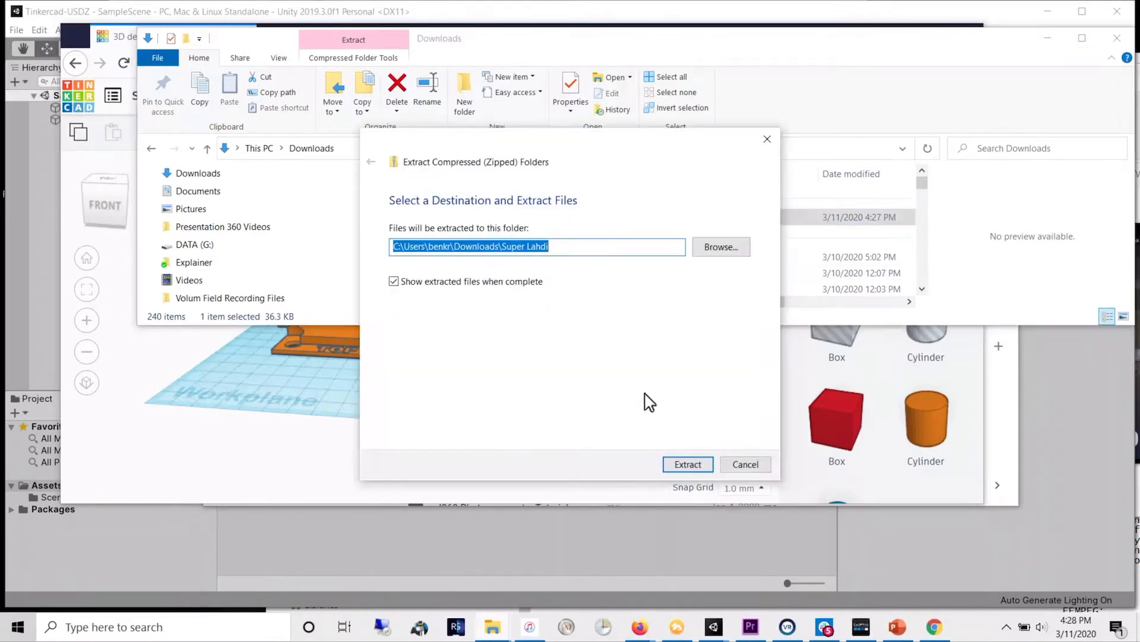
left_click(687, 469)
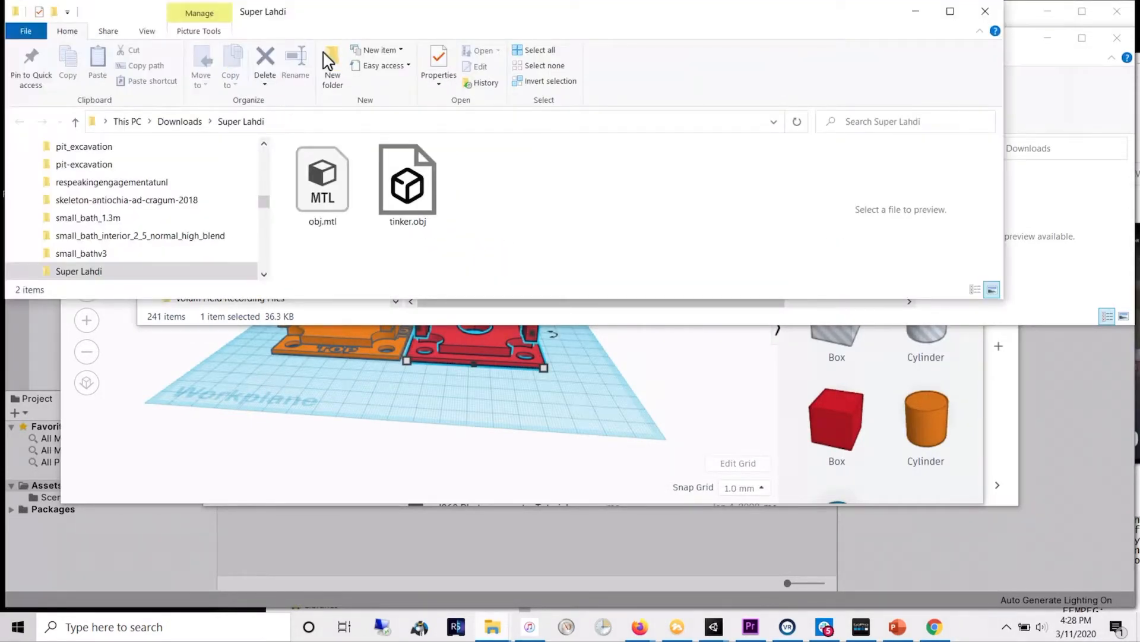
left_click_drag(347, 16, 472, 70)
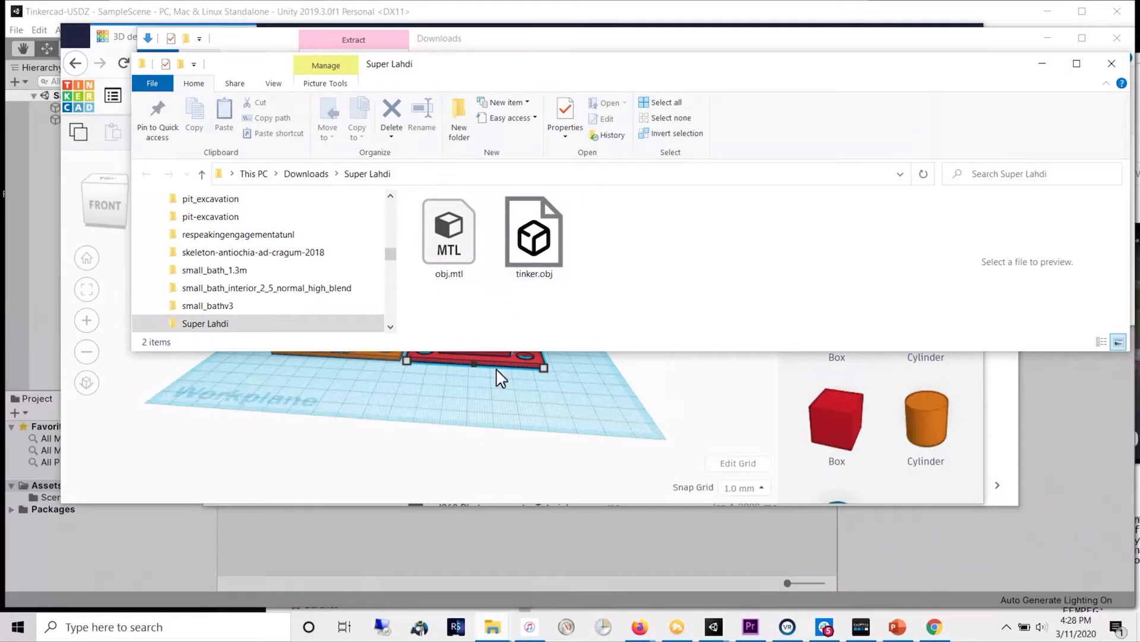
Switch to the Unity project and import obj.mtl and tinker.obj from the Super Lahdi folder into its Assets
left_click(441, 553)
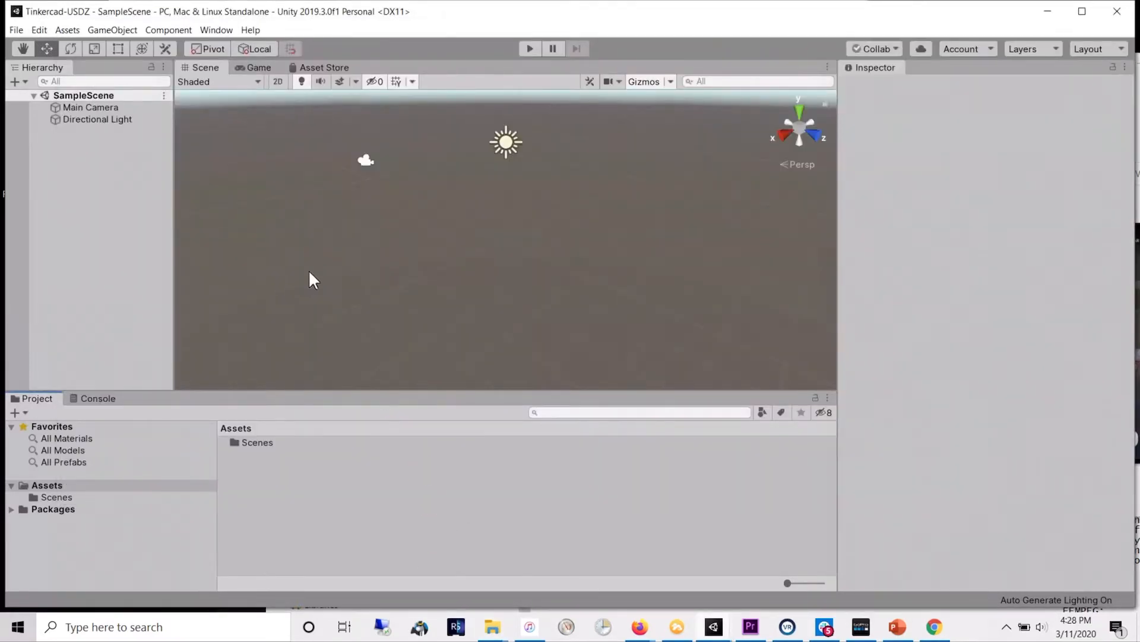
mouse_move(491, 633)
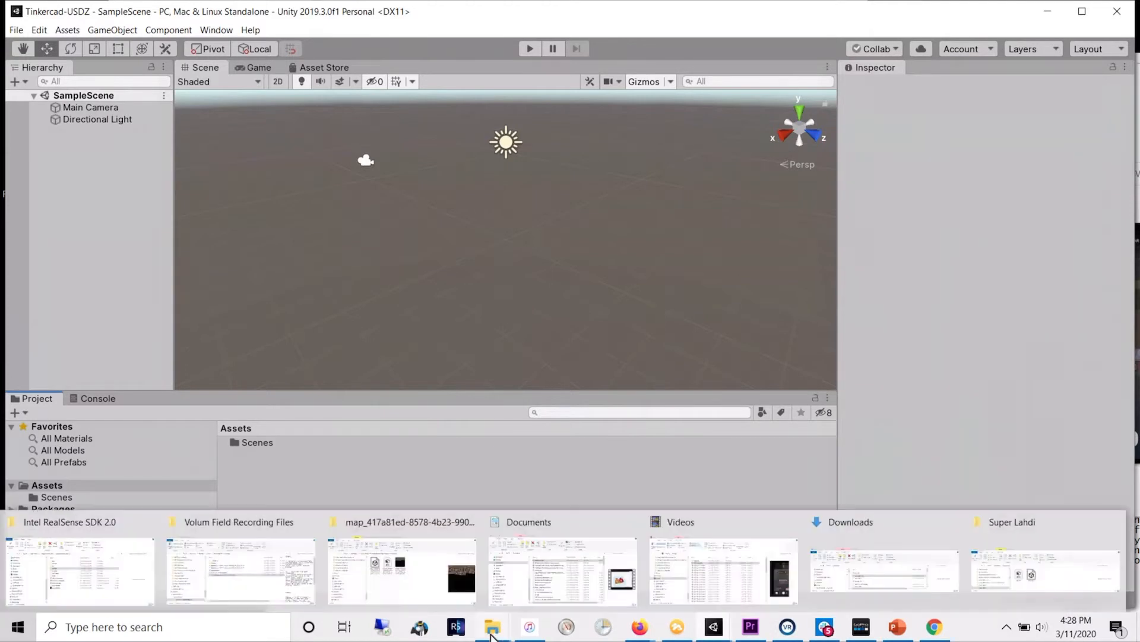
left_click(1001, 560)
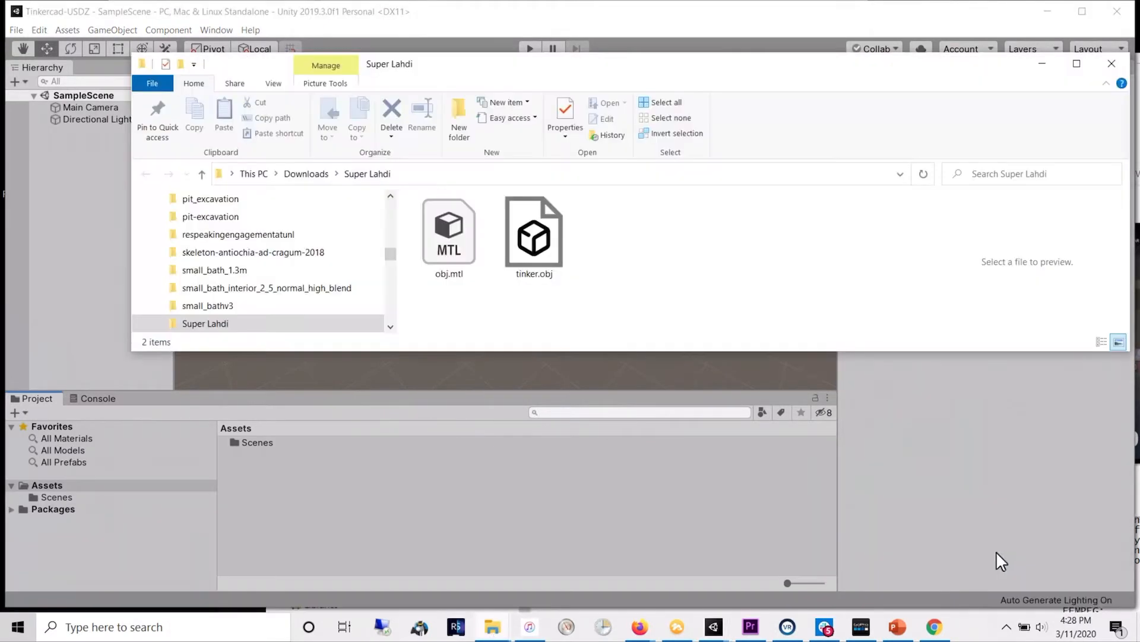
left_click_drag(615, 304, 444, 205)
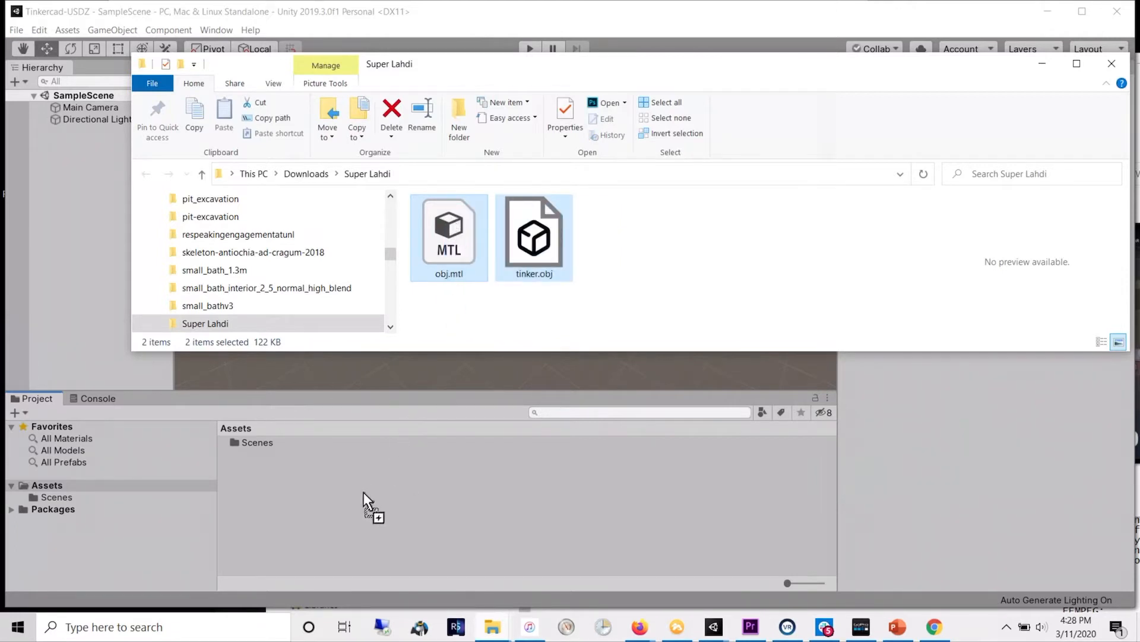
left_click(311, 497)
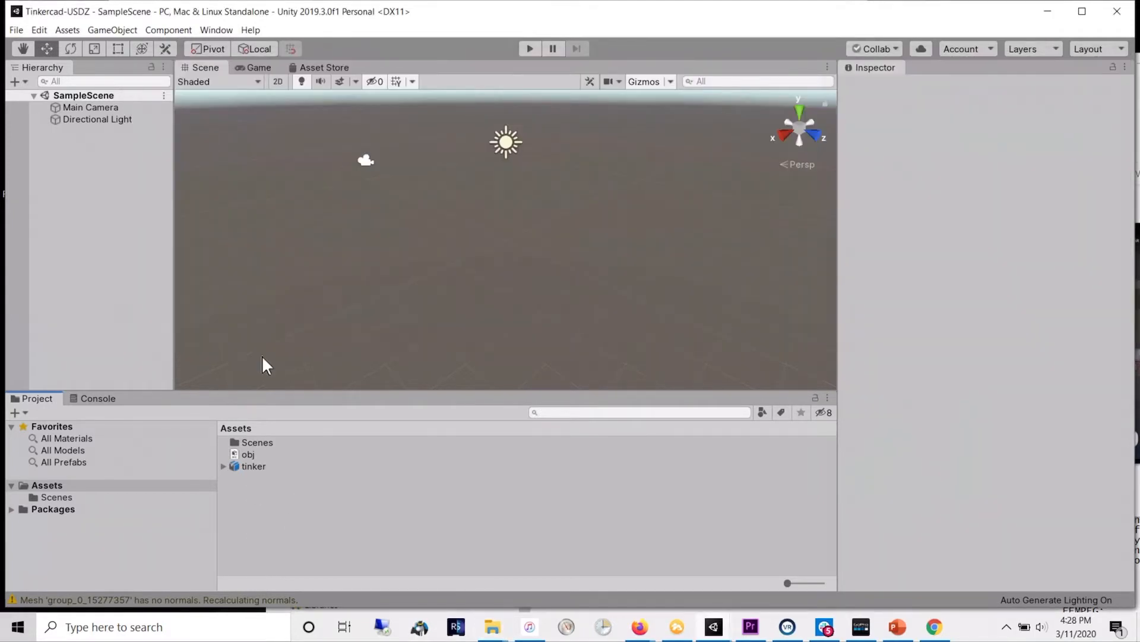
Open the Package Manager and turn on the display of preview packages
left_click(222, 29)
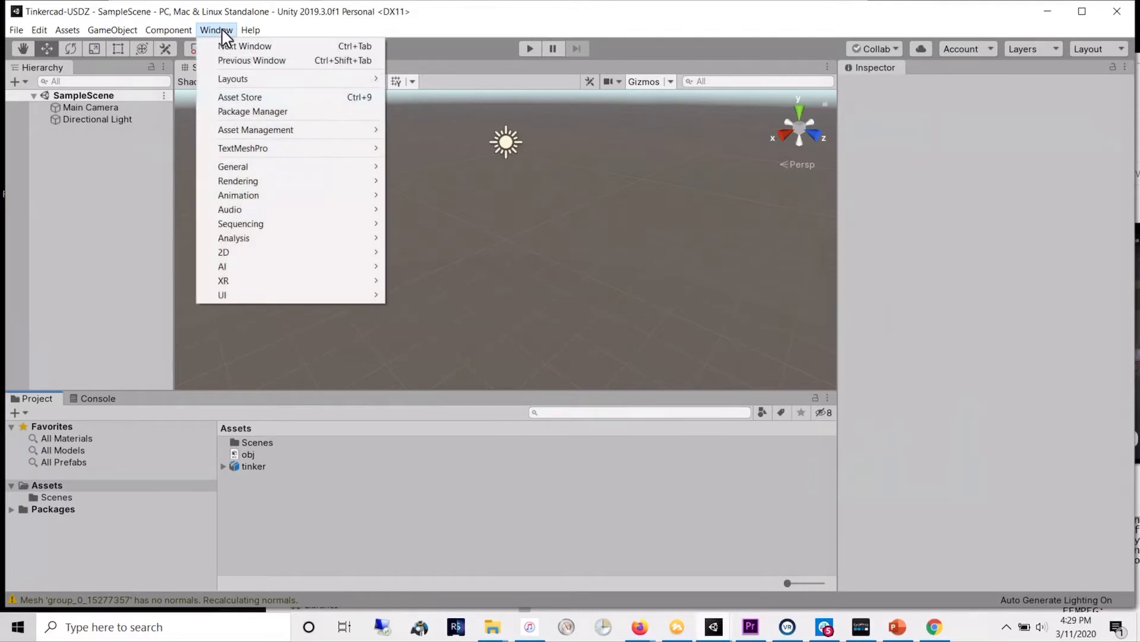
left_click(297, 112)
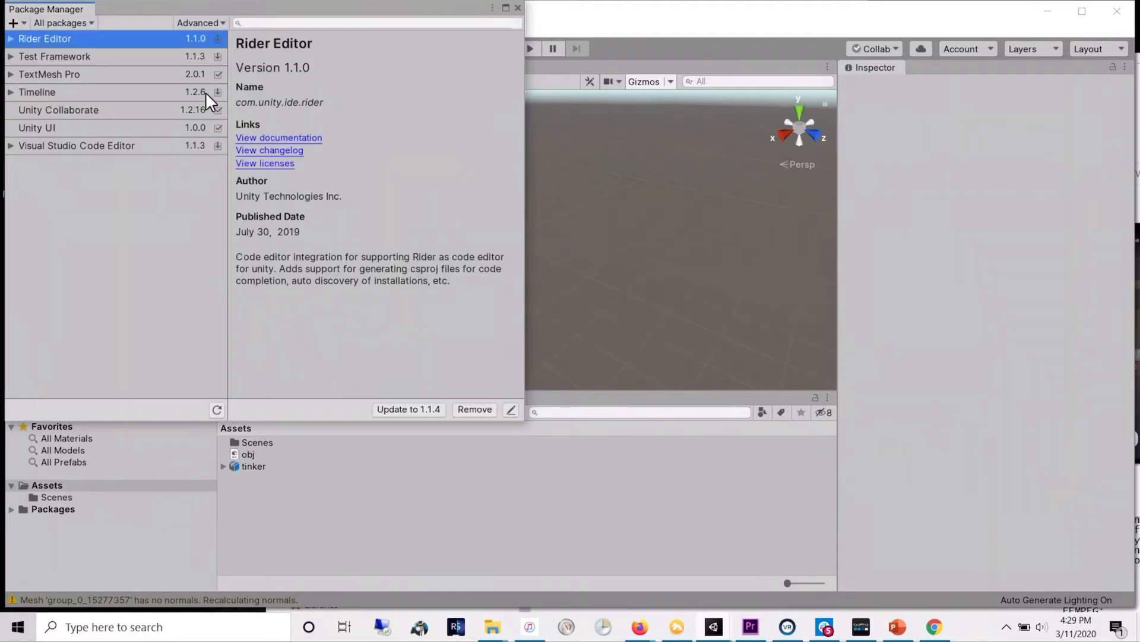
left_click(221, 23)
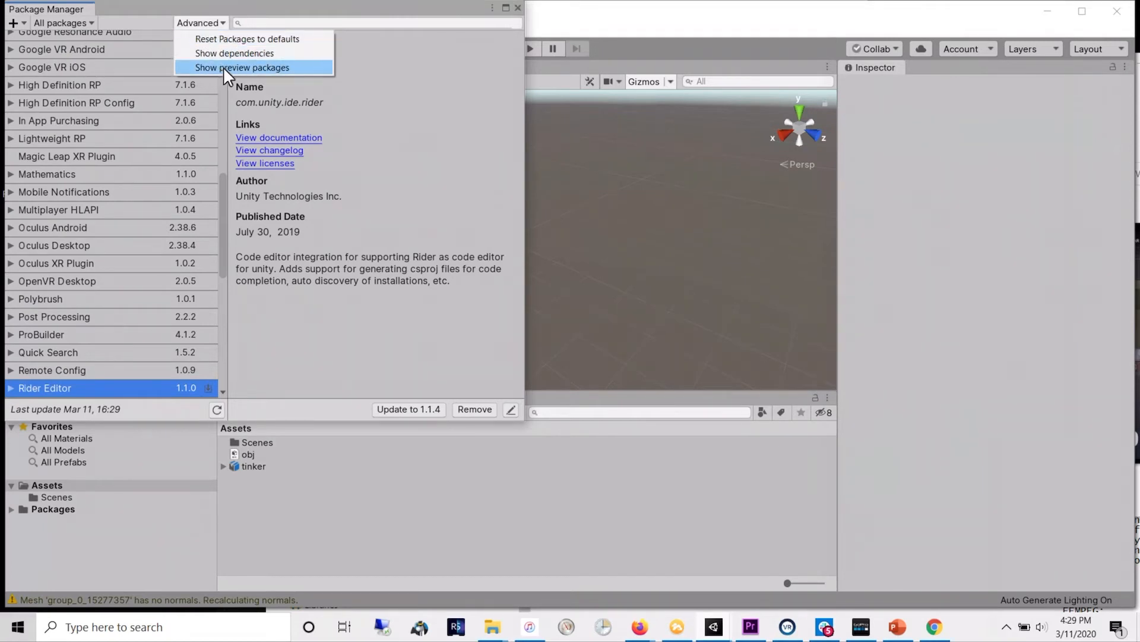
left_click(297, 67)
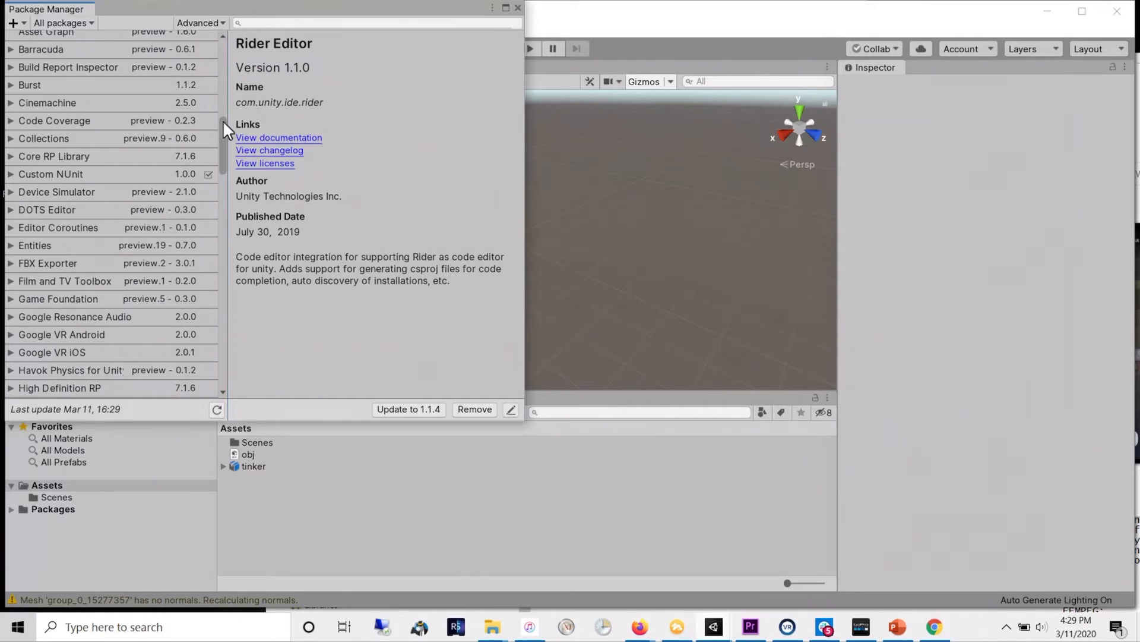
Install the USD package, version preview.1 - 1.0.2, and close the Package Manager
left_click_drag(222, 127, 227, 356)
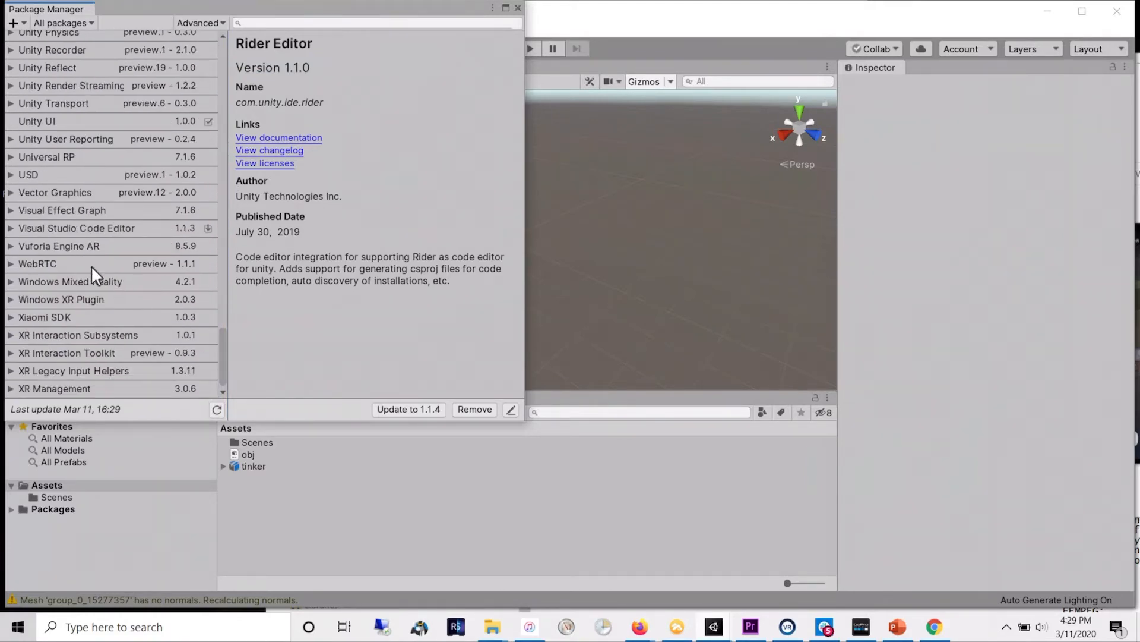
left_click(30, 178)
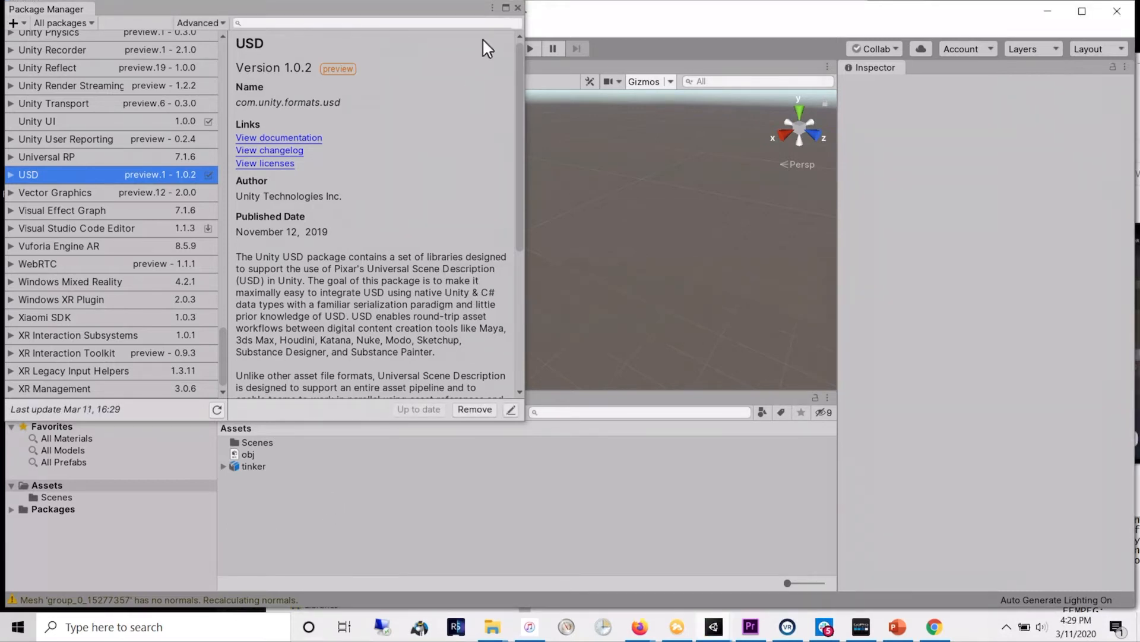
left_click(518, 8)
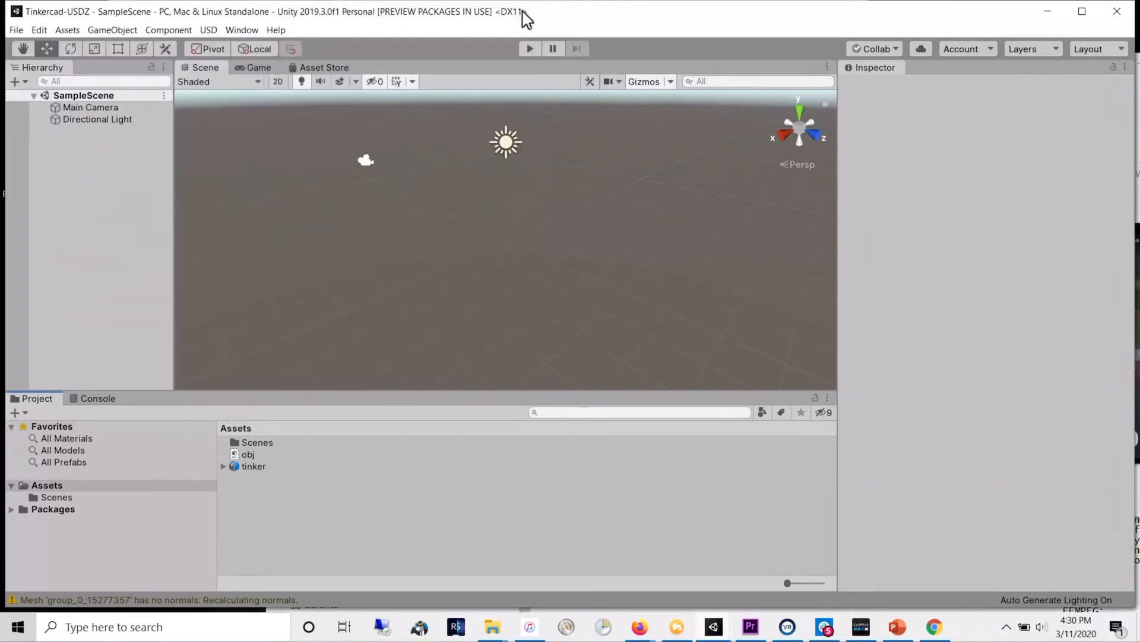
left_click(210, 32)
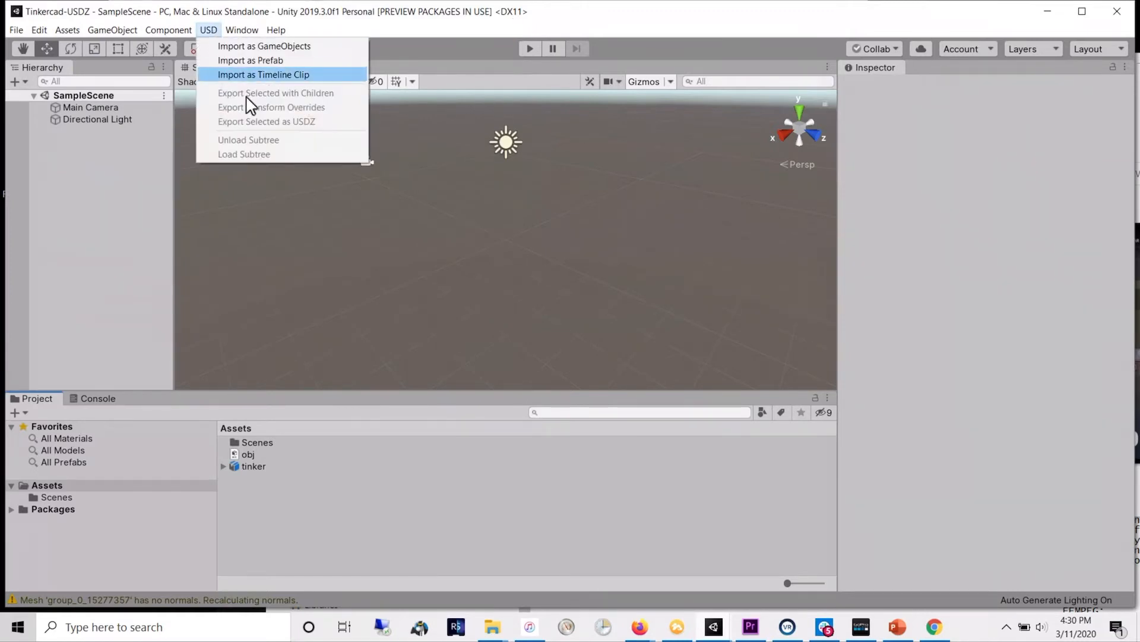
left_click(206, 33)
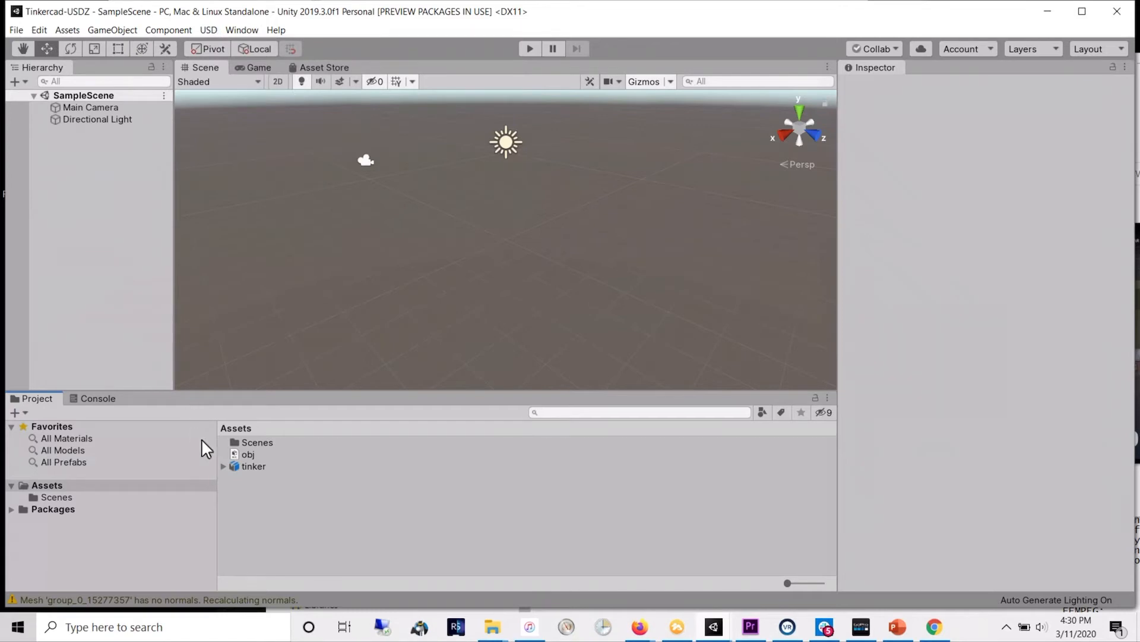
Add the tinker model asset to SampleScene and frame it in the Scene view
left_click(235, 467)
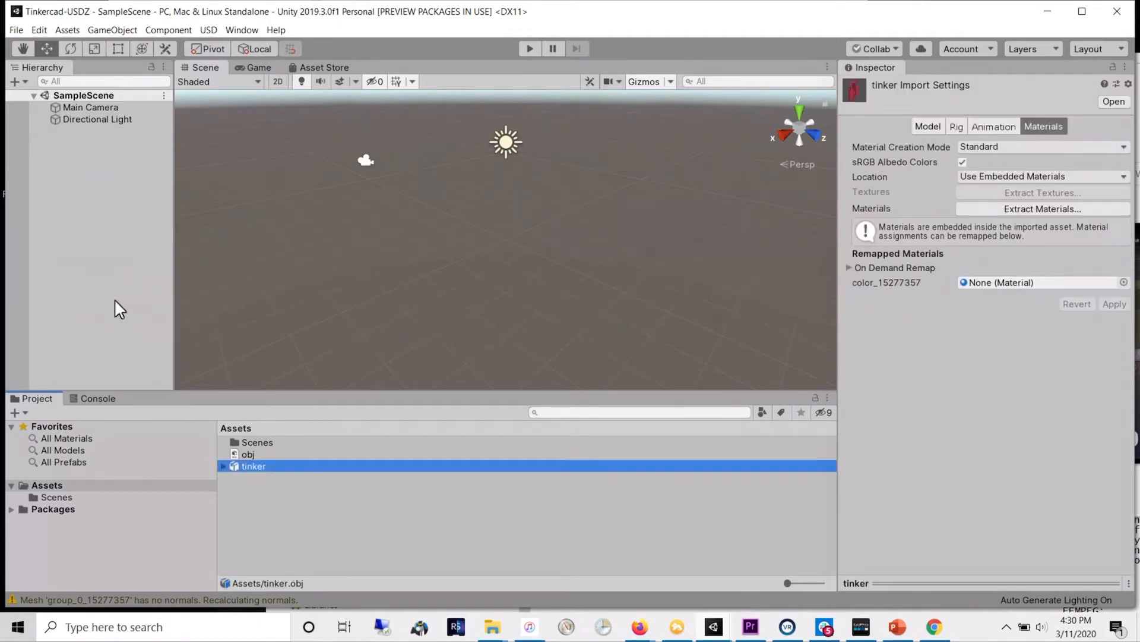
left_click_drag(231, 467, 92, 265)
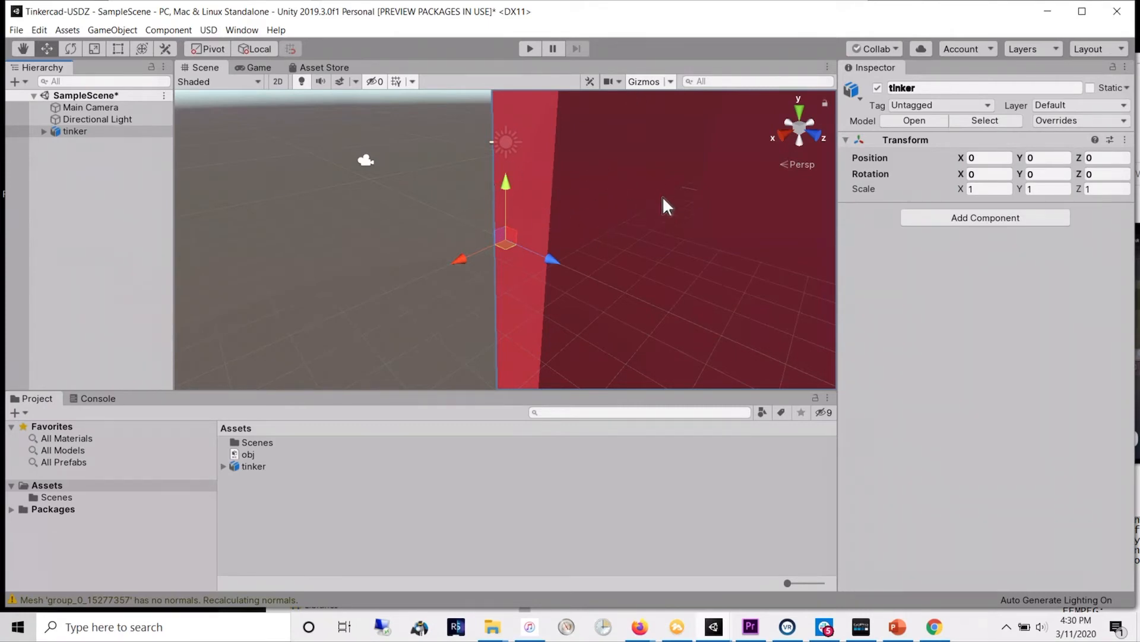
double_click(55, 131)
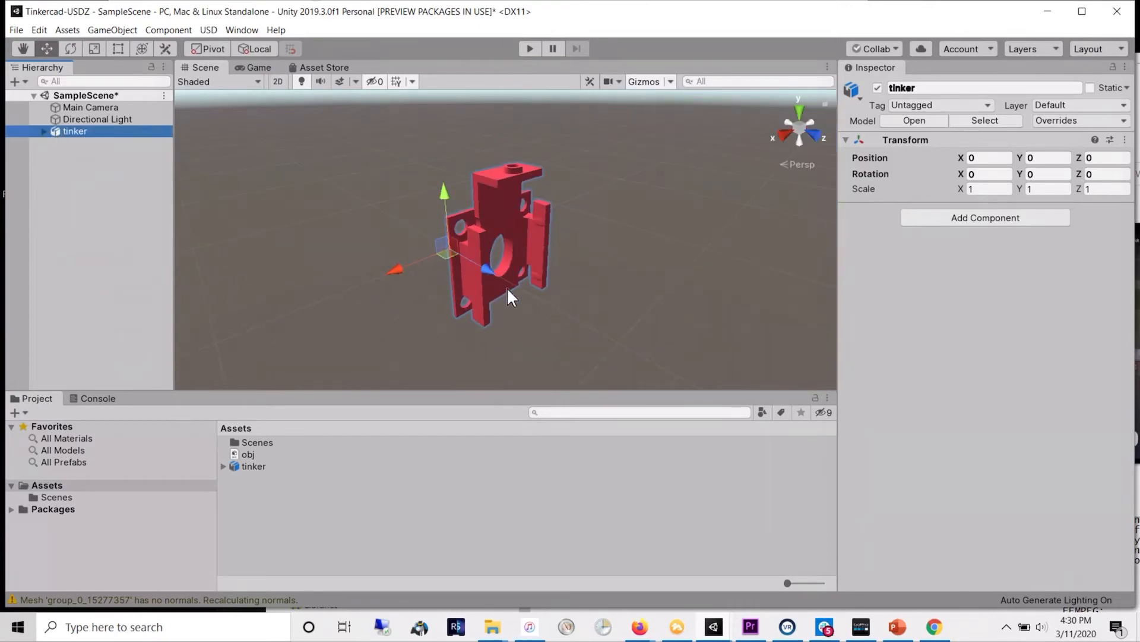
mouse_move(564, 316)
right_mouse_down()
mouse_move(499, 323)
mouse_move(535, 283)
mouse_move(550, 308)
right_mouse_up()
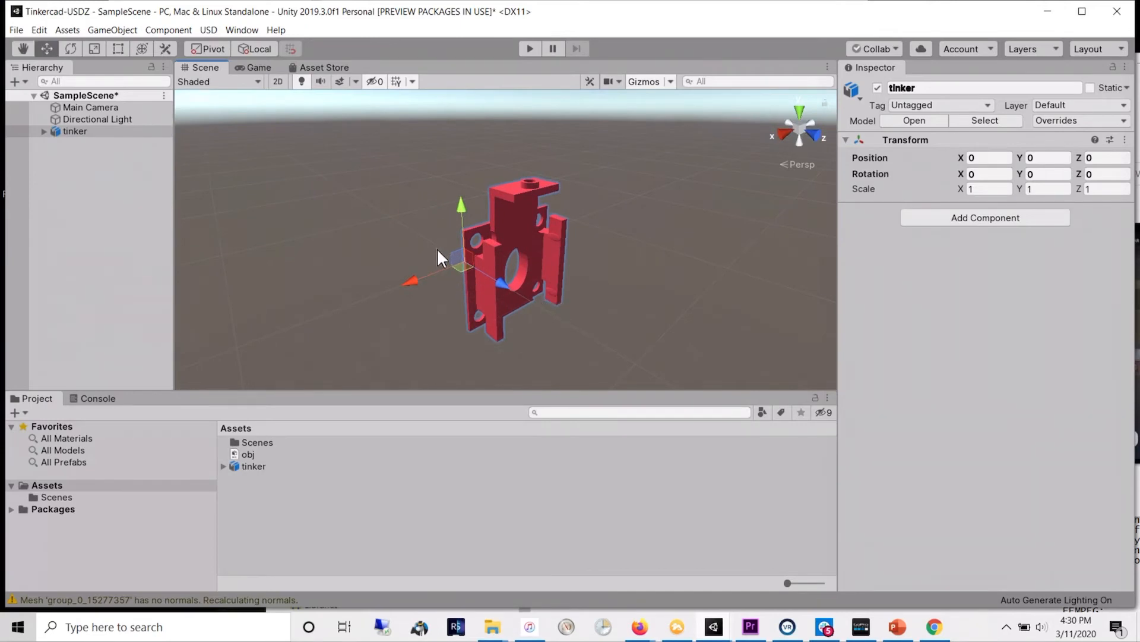
Export the tinker object from SampleScene as tinker.usdz in the Downloads folder and upload it to My Drive in Google Drive
left_click(51, 131)
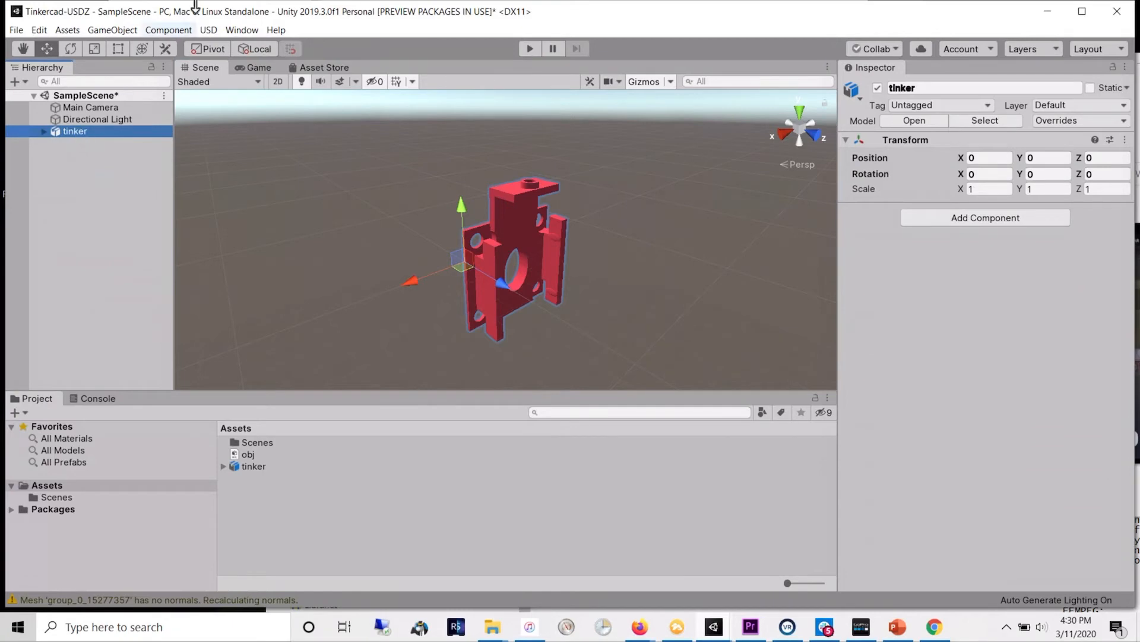
left_click(208, 30)
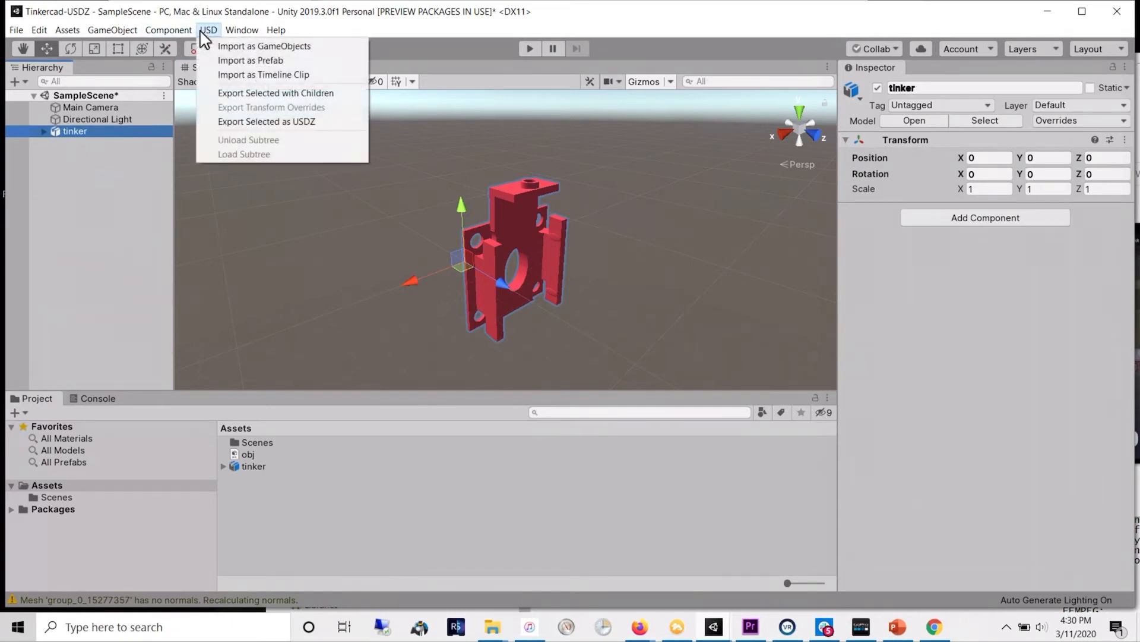
left_click(324, 122)
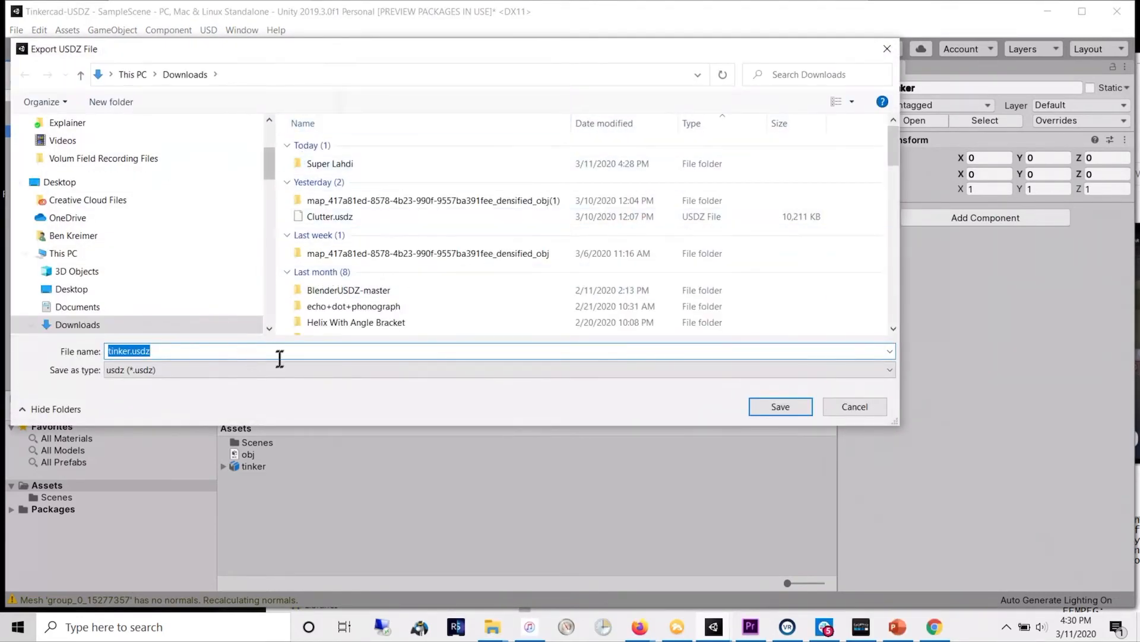
left_click(769, 406)
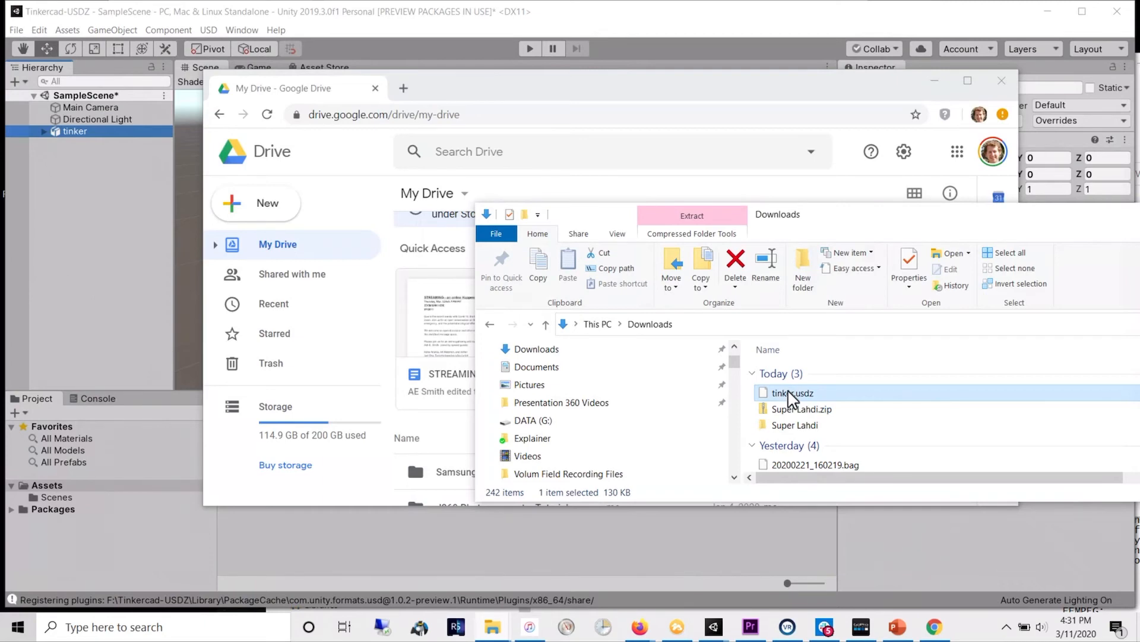
left_click_drag(790, 399, 284, 252)
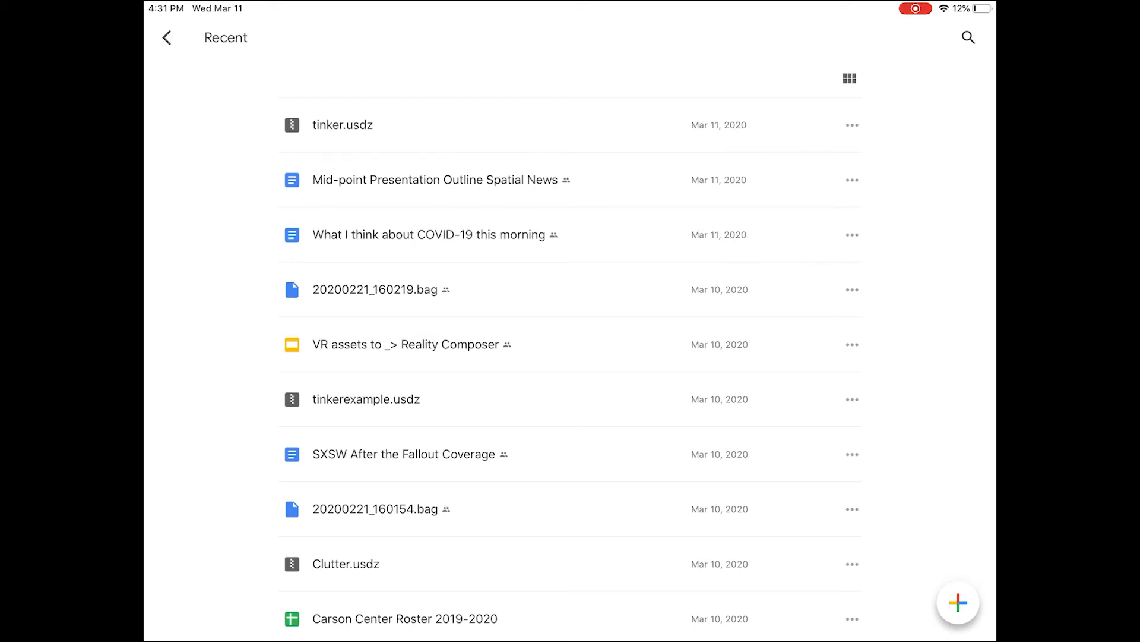
In Google Drive on the iPad, save a copy of tinker.usdz to the Reality Composer folder under On My iPad
left_click(853, 125)
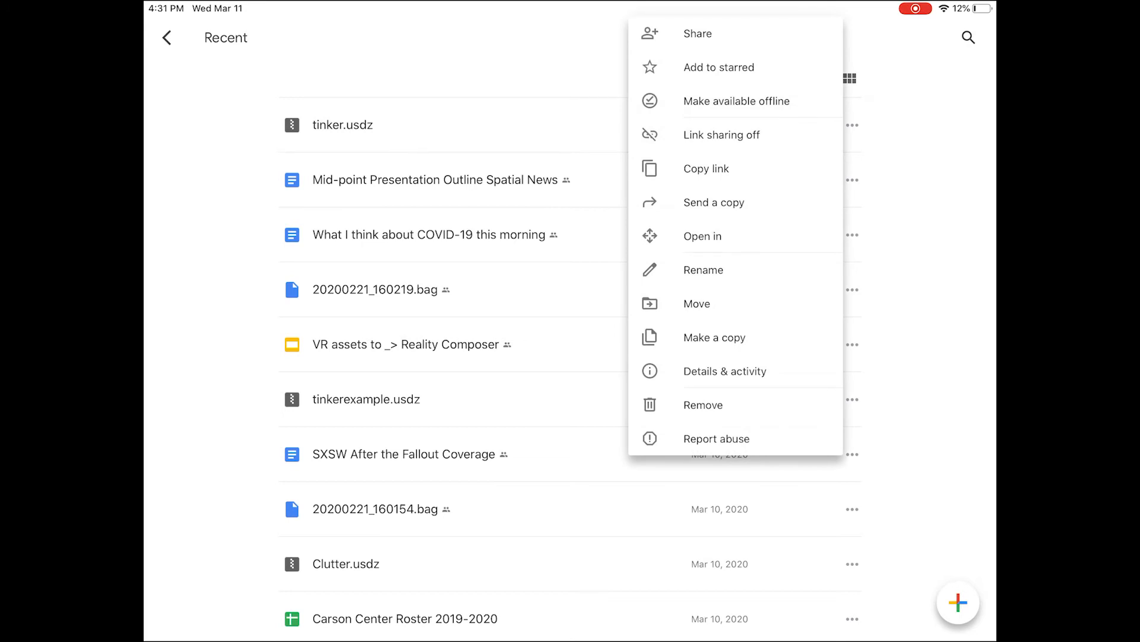
left_click(703, 236)
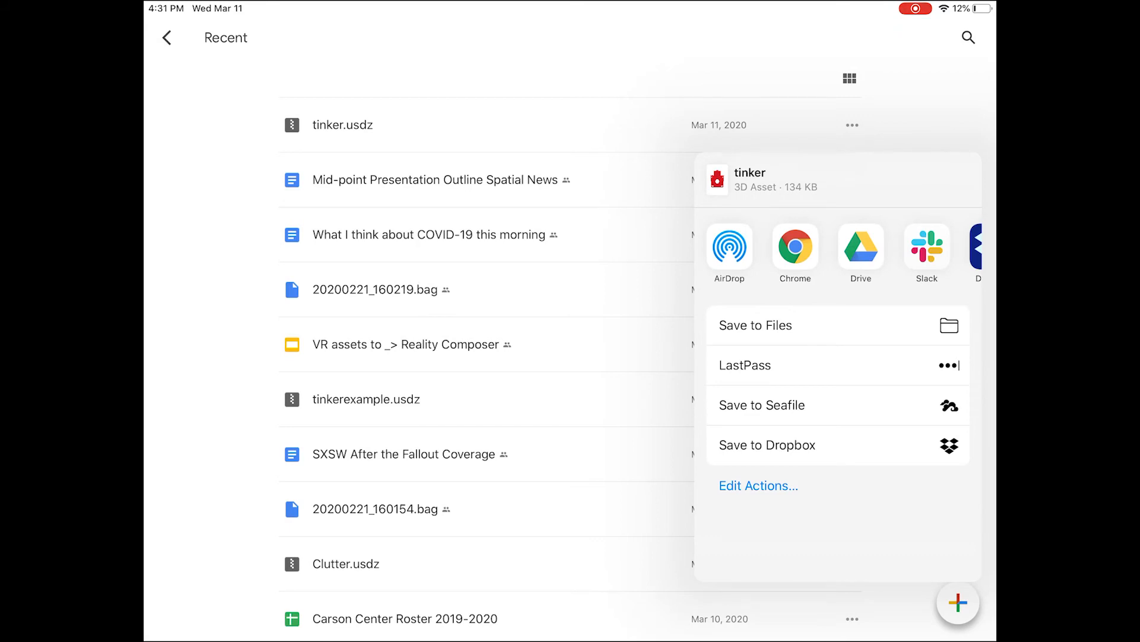
left_click(837, 325)
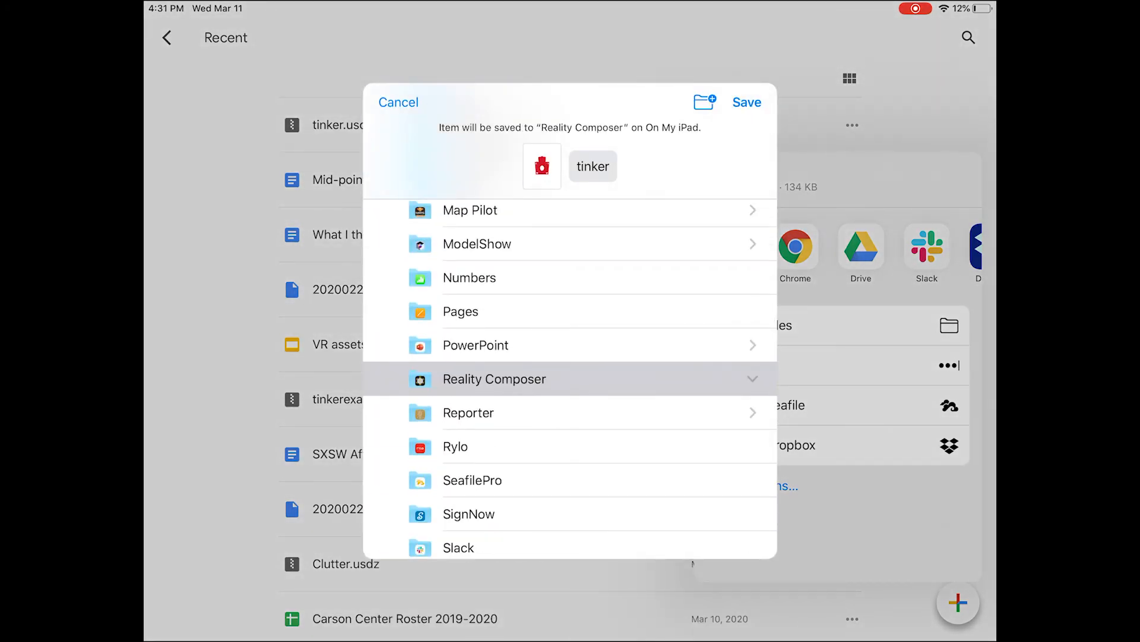
left_click(495, 379)
left_click(747, 102)
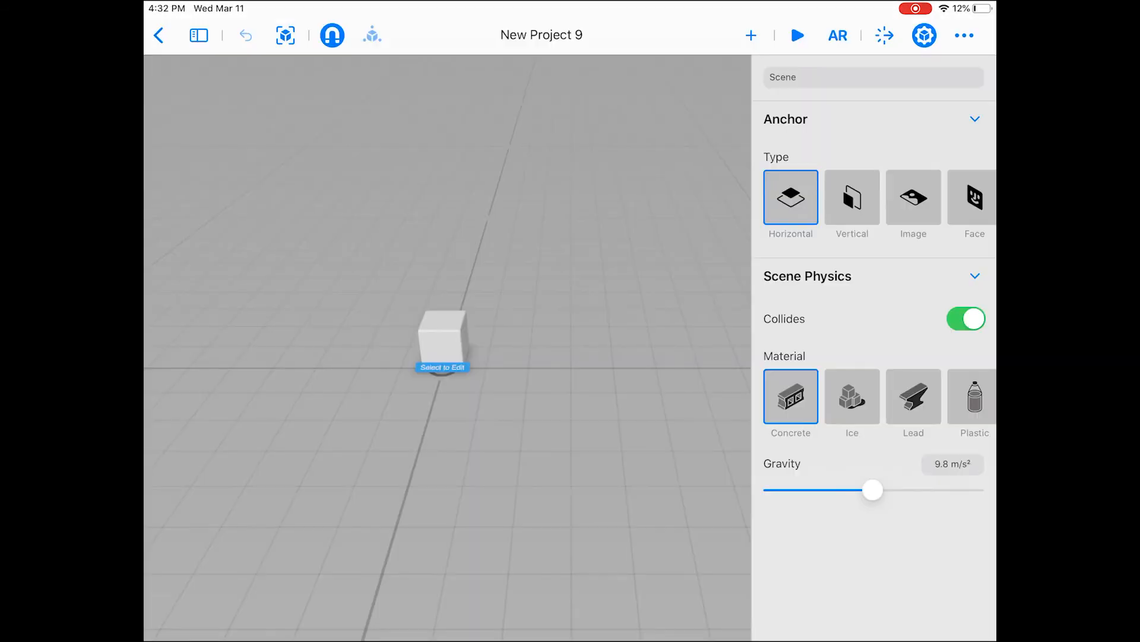
Switch to the new Reality Composer project, import tinker.usdz into the content library and place it in the scene
left_click(751, 35)
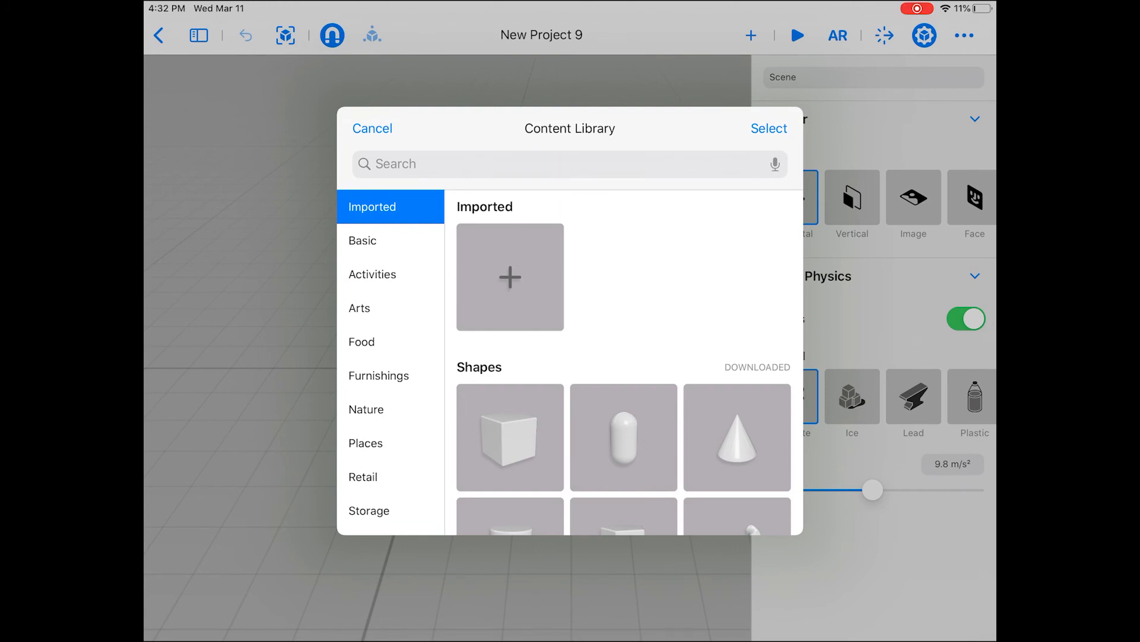
left_click(510, 277)
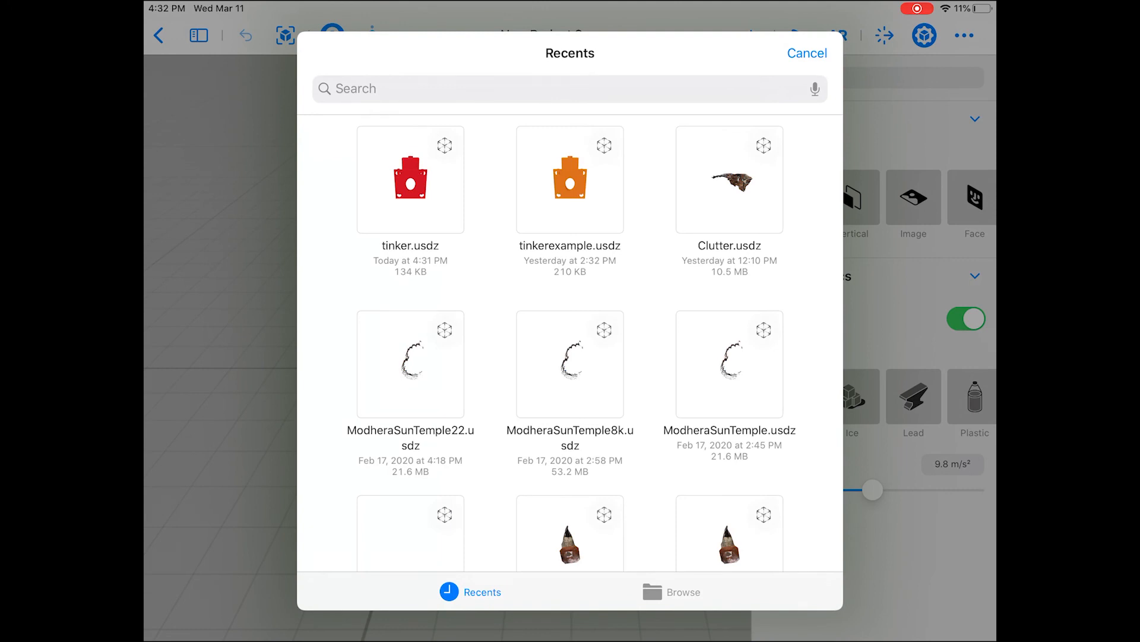
right_click(411, 179)
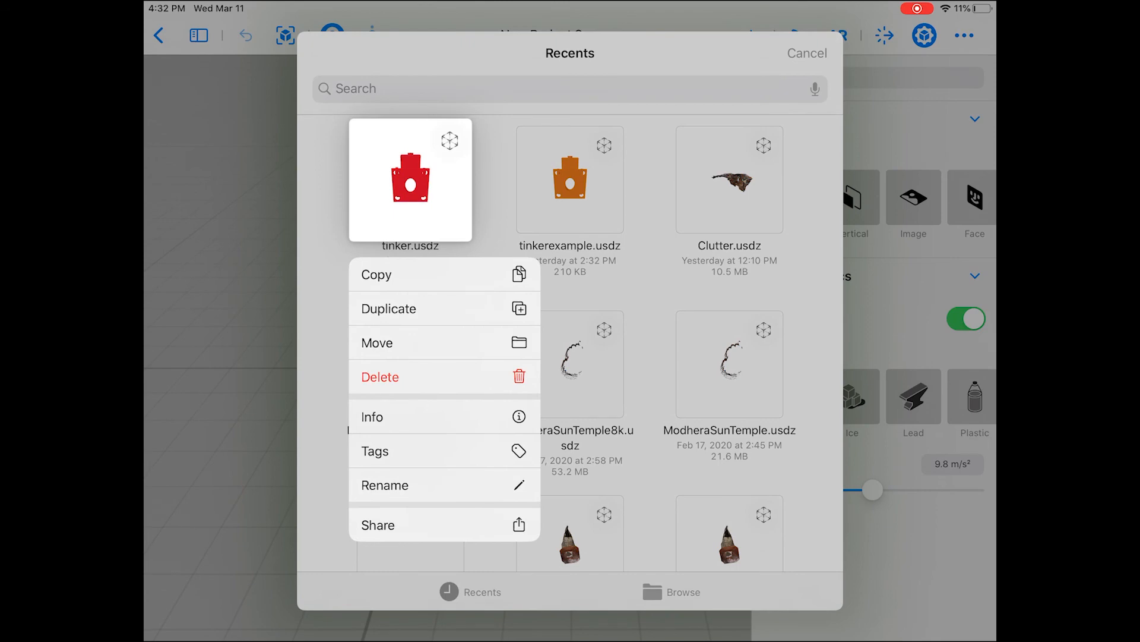
left_click(410, 179)
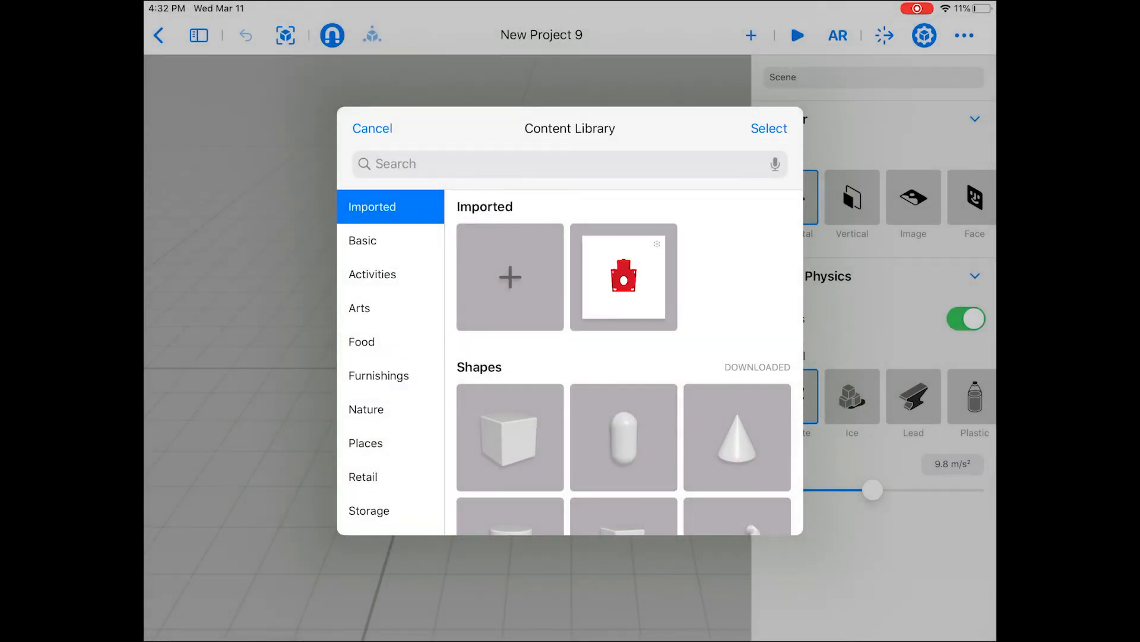
left_click(511, 437)
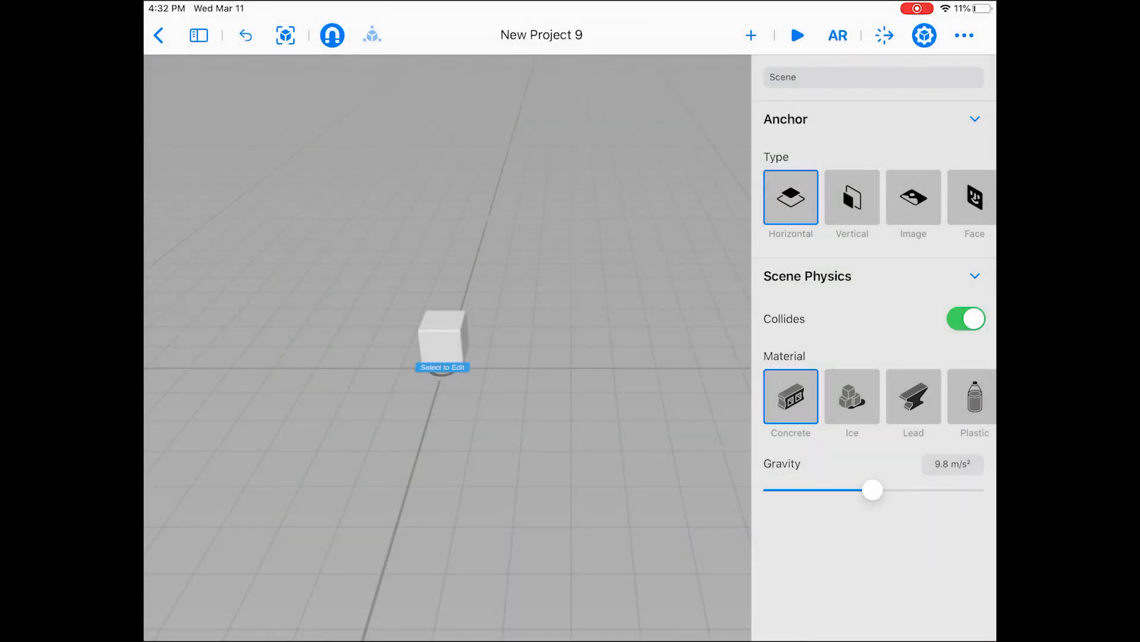
Scale the imported tinker model in the scene to 26% and dismiss the low-battery alert
scroll(447, 348, "down", 10)
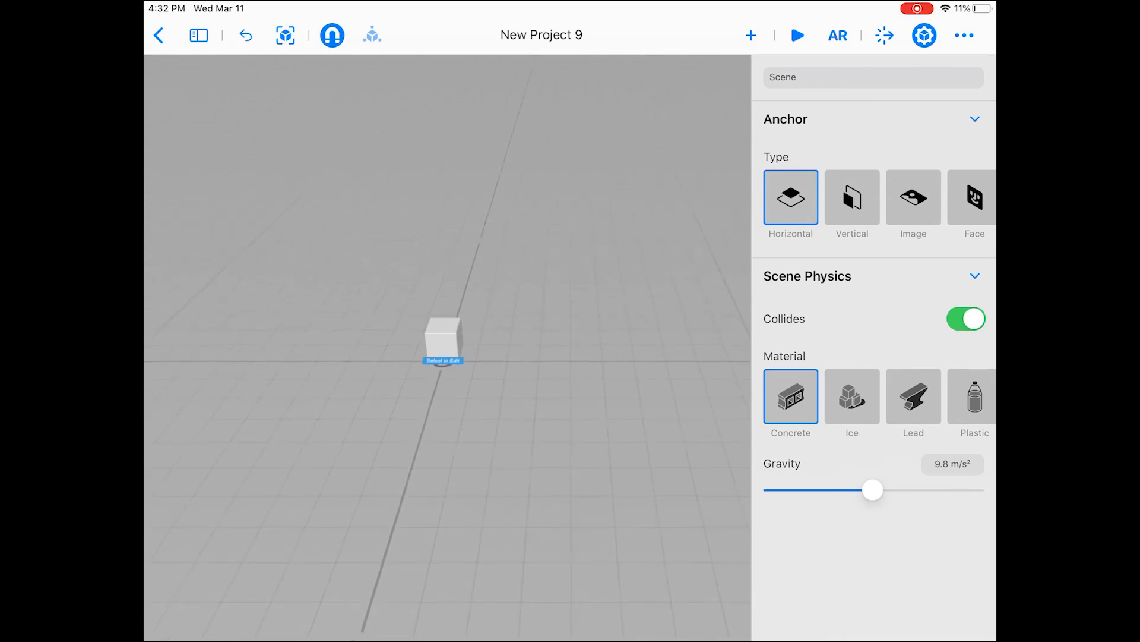
scroll(447, 348, "down", 10)
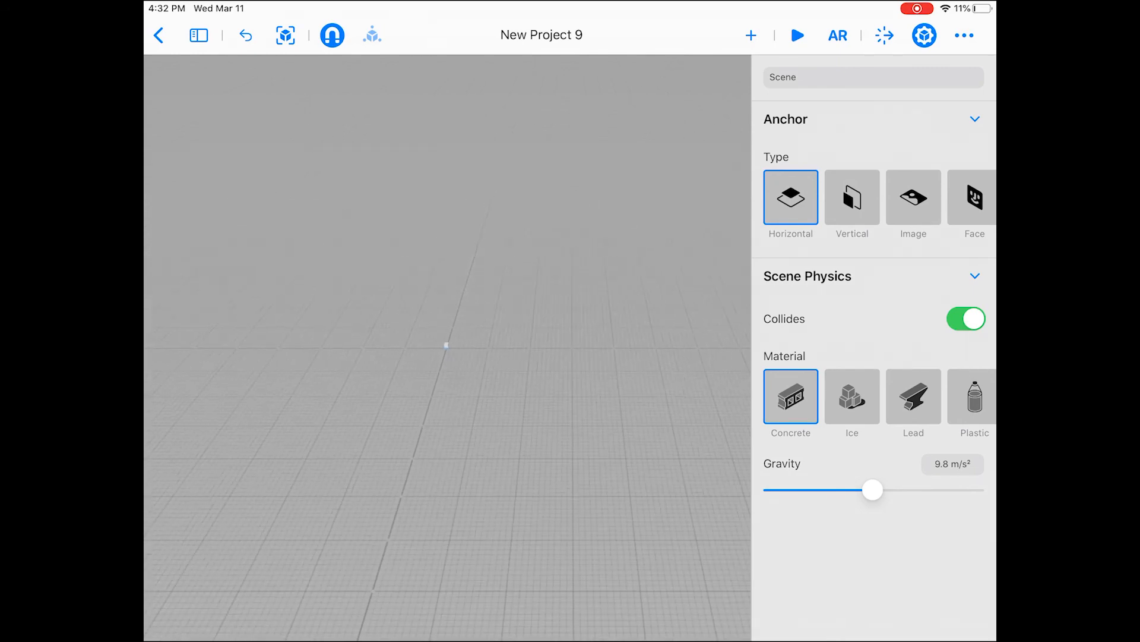
left_click_drag(448, 348, 534, 368)
left_click_drag(415, 356, 475, 362)
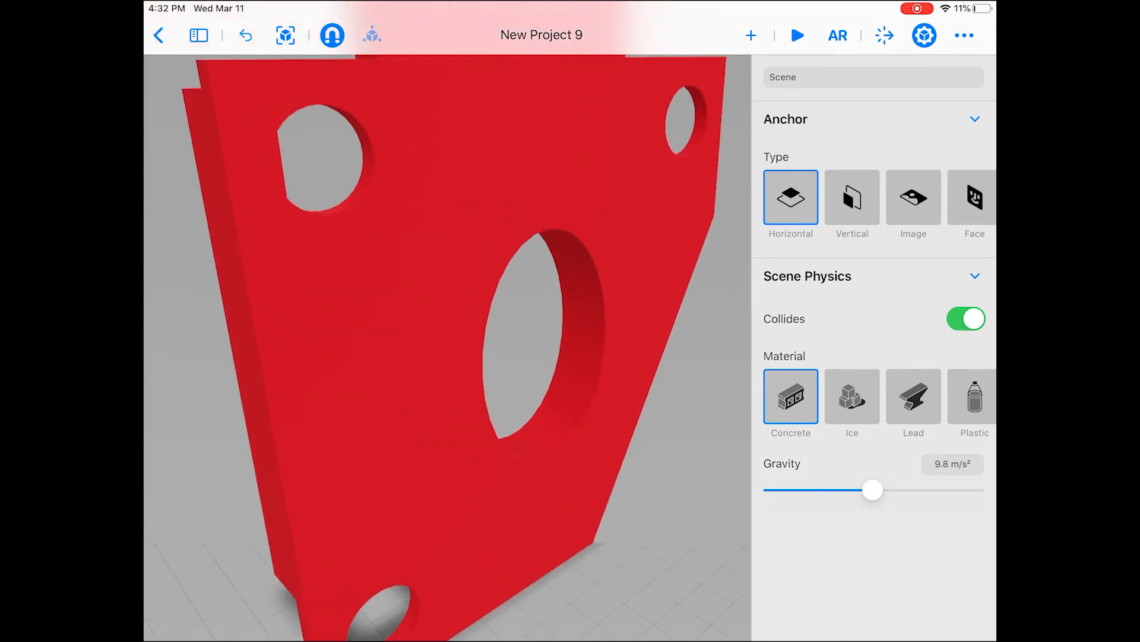
left_click(427, 369)
left_click_drag(874, 336, 824, 337)
left_click_drag(673, 228, 545, 395)
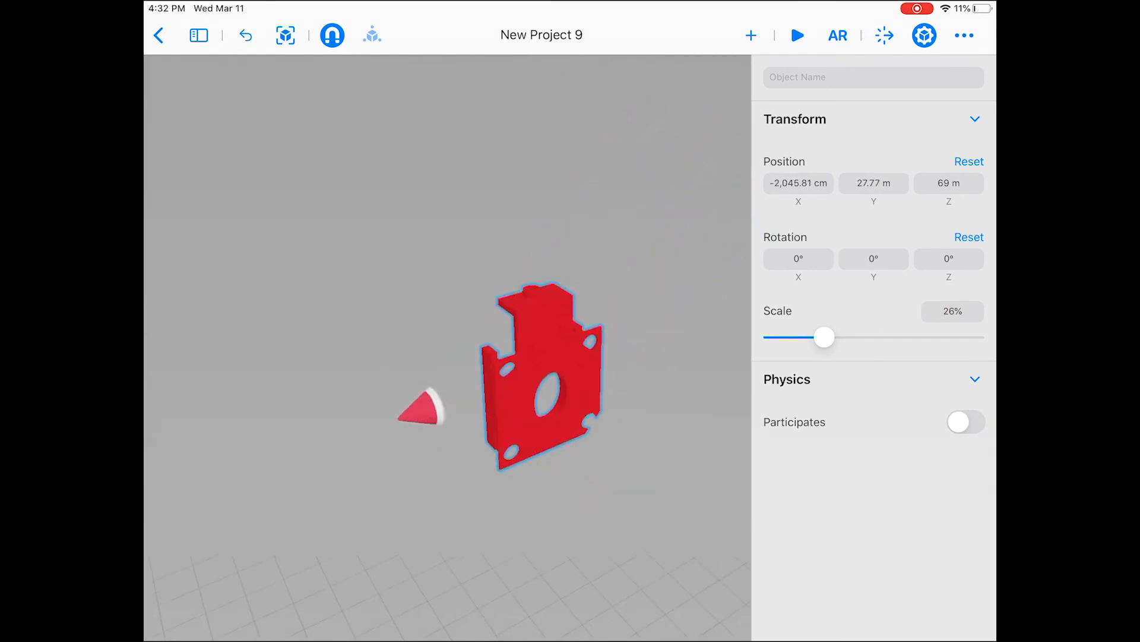
scroll(535, 374, "up", 5)
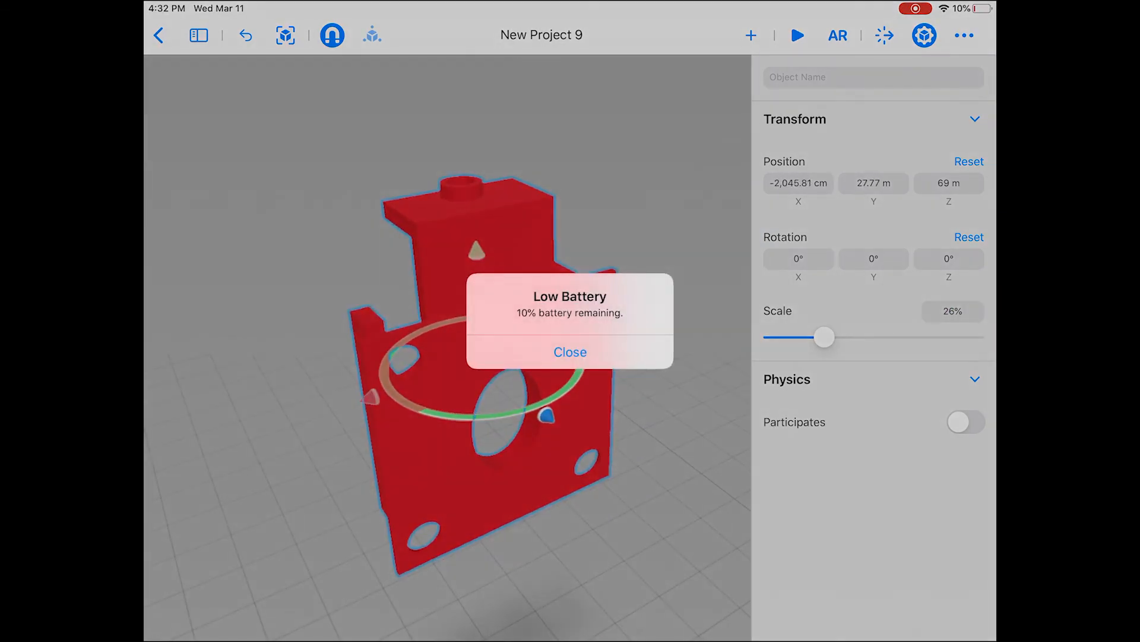
left_click(571, 352)
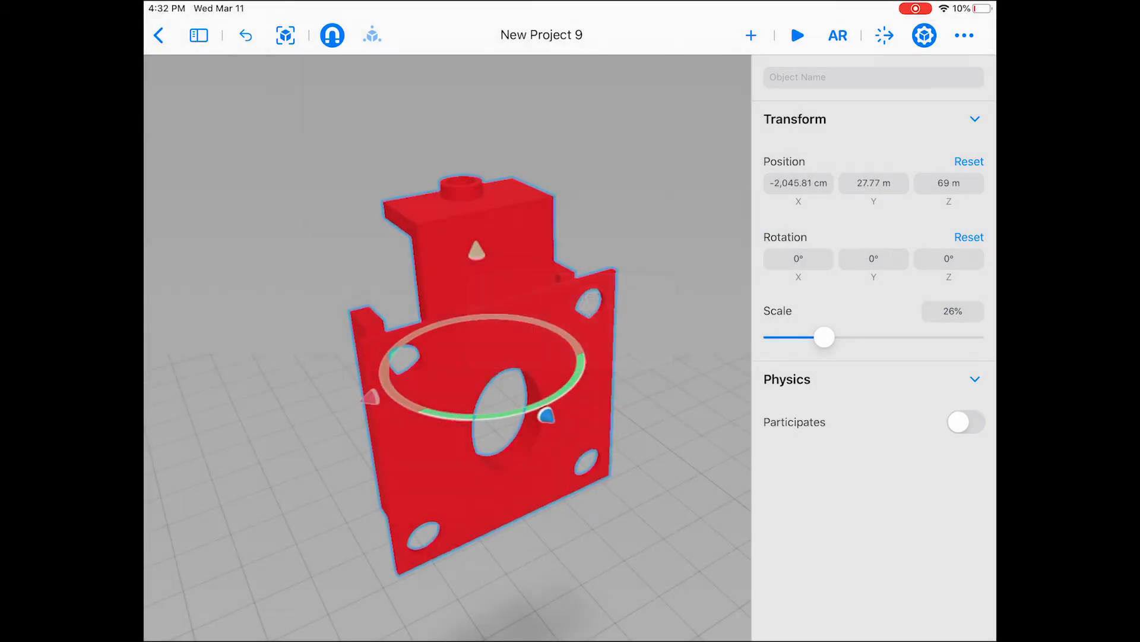
left_click_drag(285, 451, 339, 433)
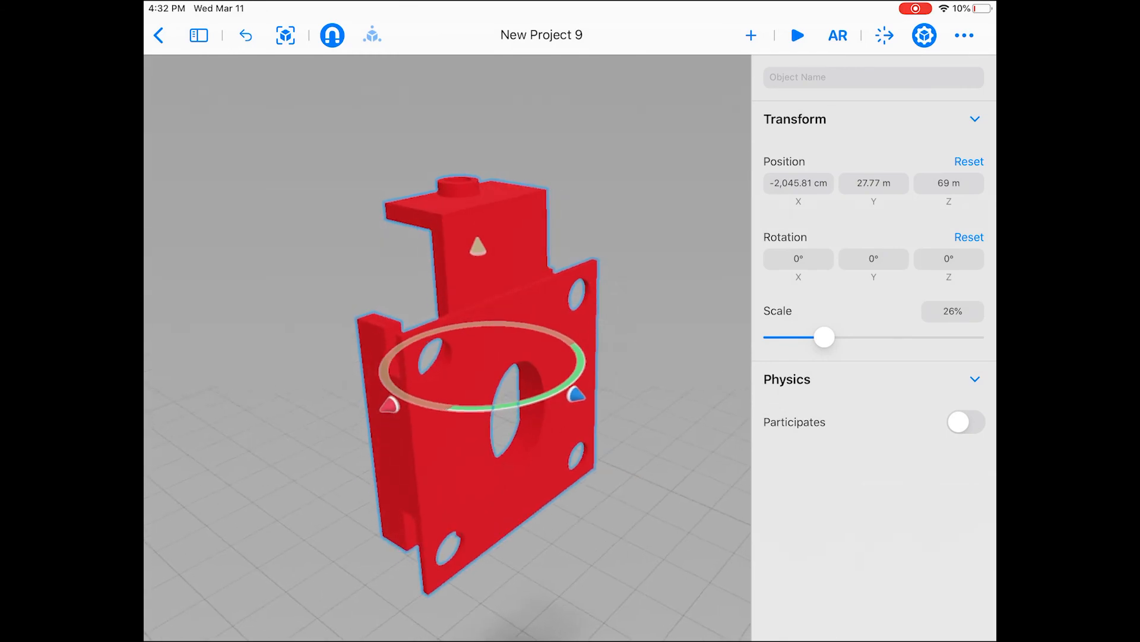